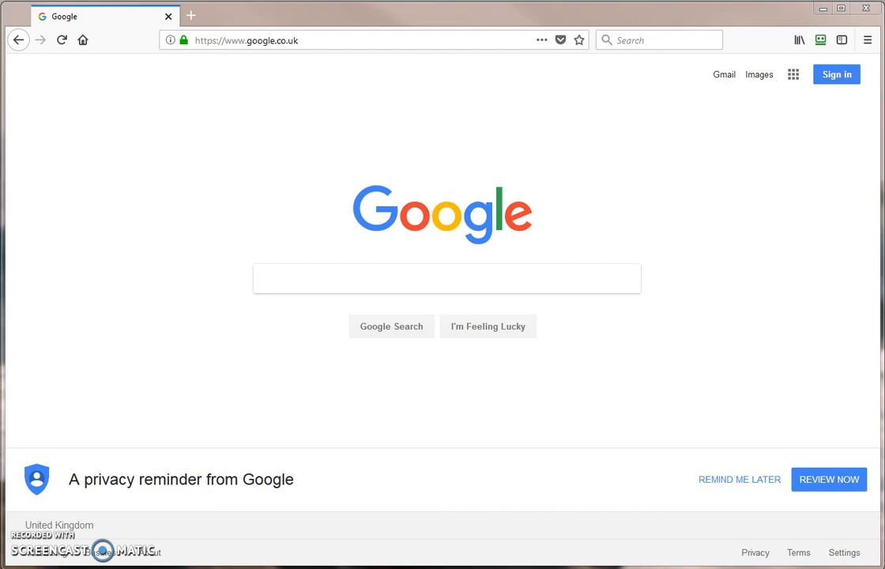
- Go to the Slickplan login page at fibdes.slickplan.com/login
click(378, 41)
text(https://fibdes.slickplan.com/login)
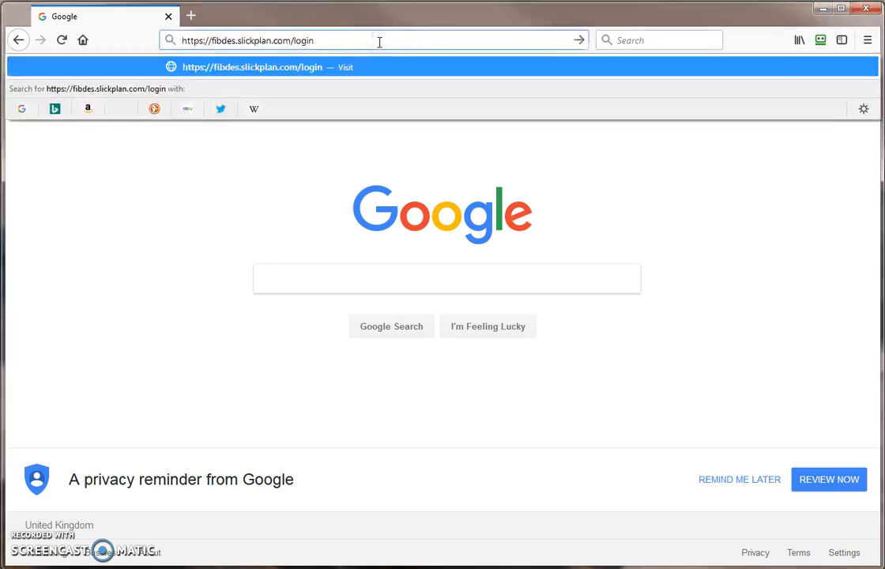
key(Return)
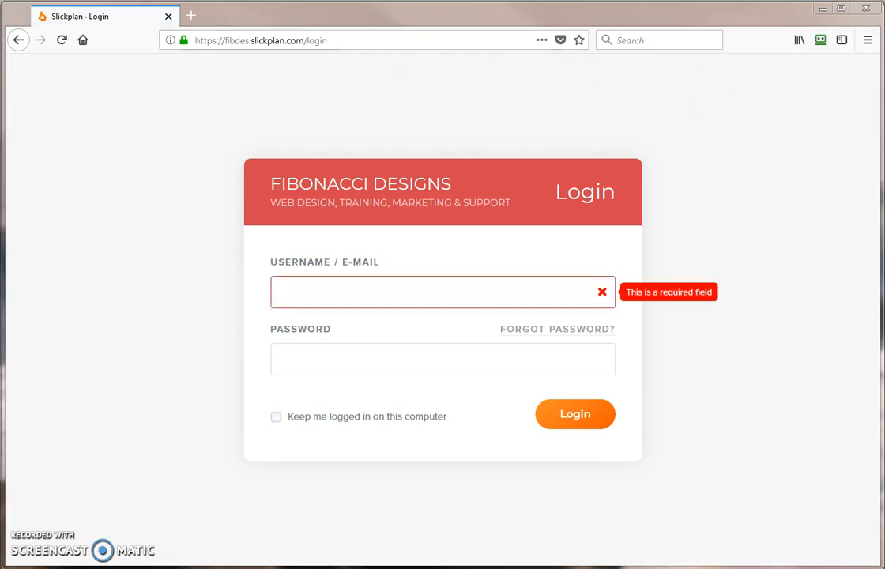
- Sign in with the account e-mail and password
click(490, 286)
key(ctrl+v)
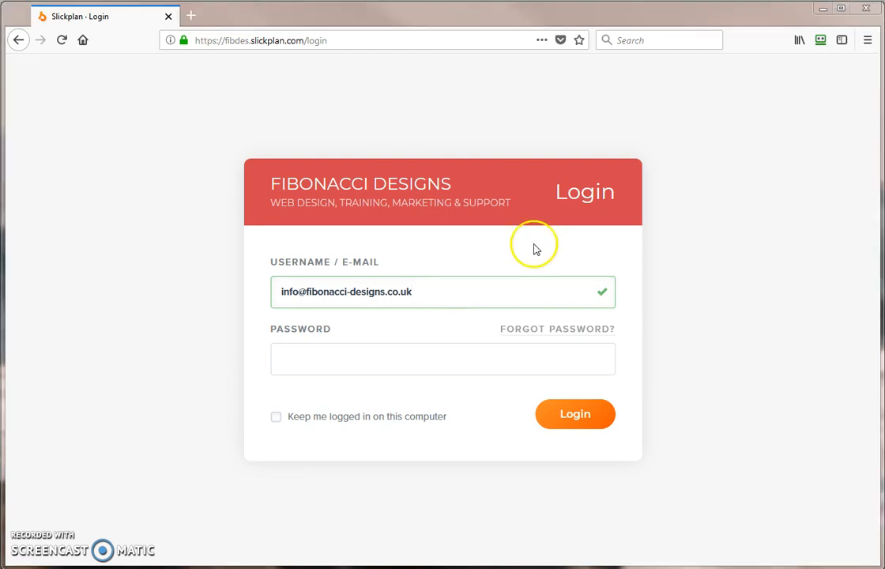
click(419, 352)
key(ctrl+v)
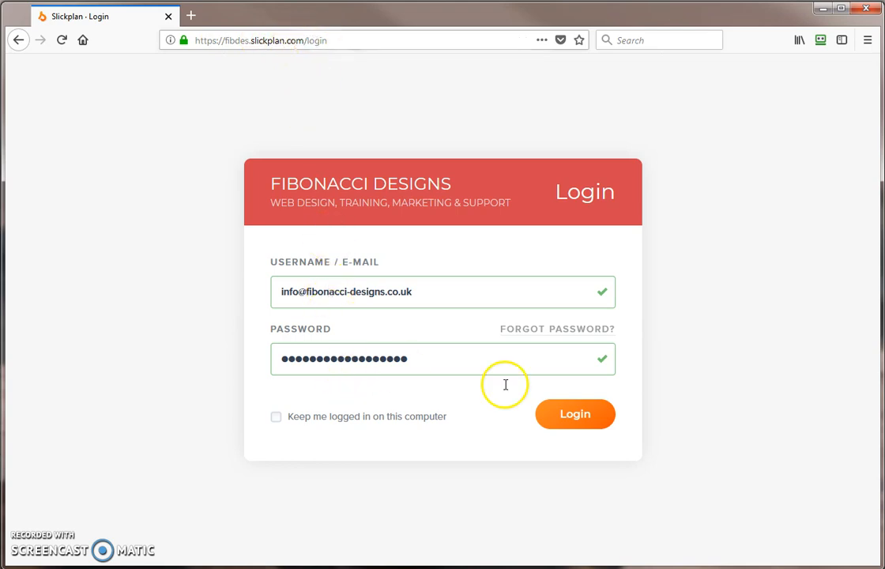
click(577, 422)
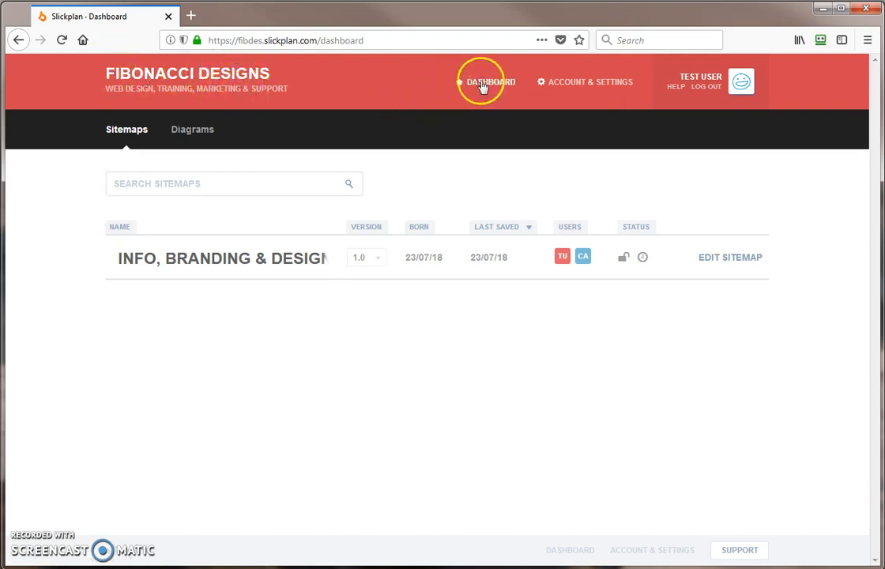
- Open the INFO, BRANDING & DESIGN sitemap from the dashboard's Sitemaps list
mouse_move(573, 83)
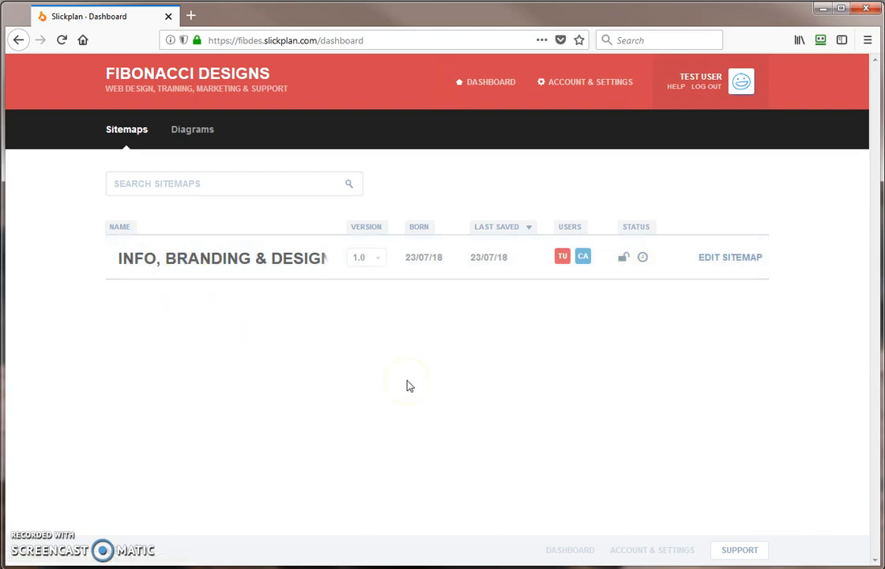
click(221, 258)
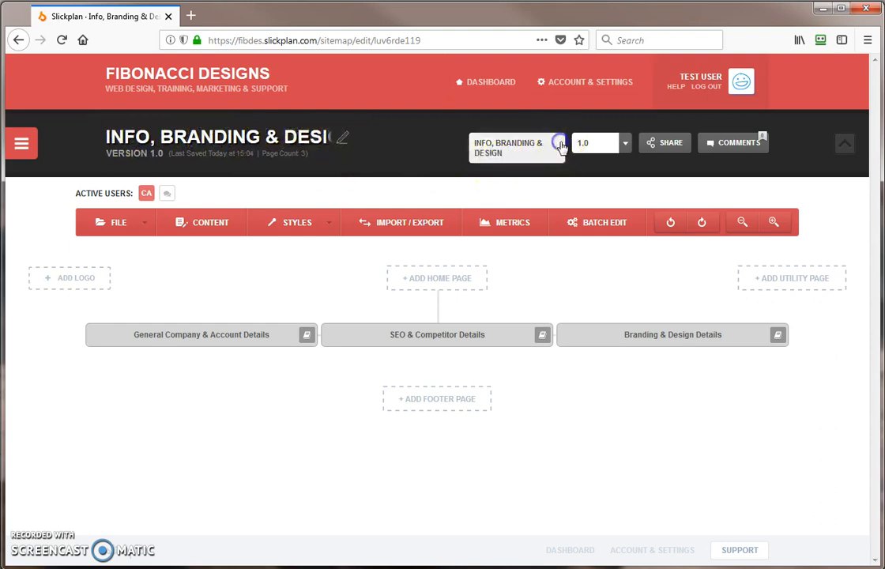
click(626, 147)
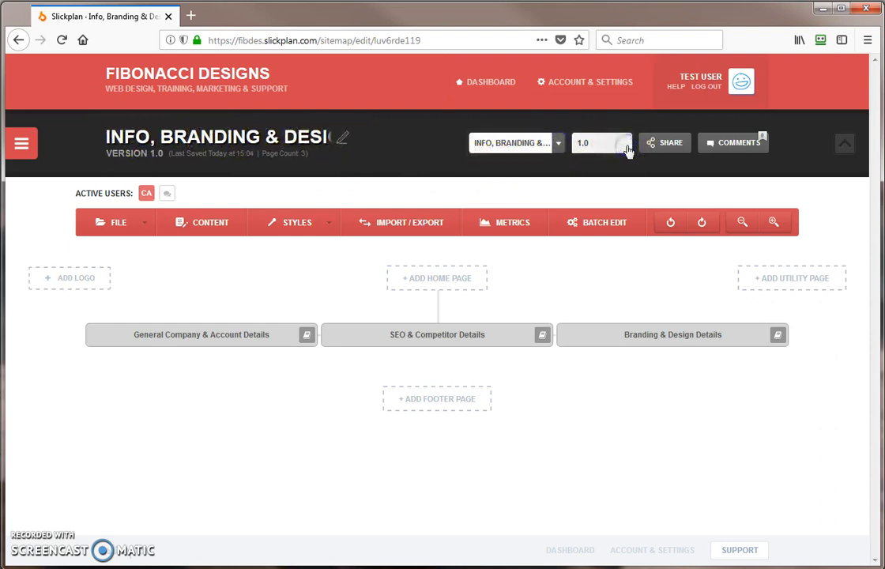
click(557, 147)
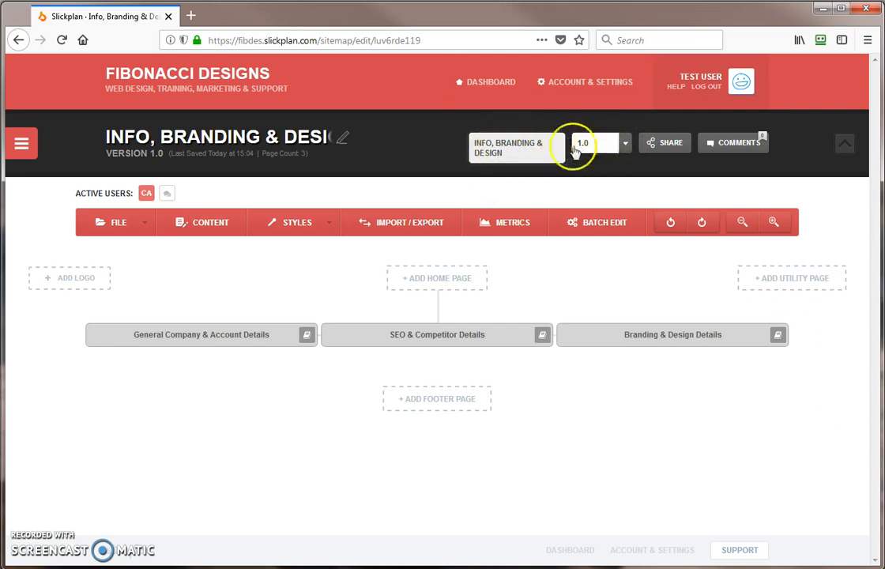
click(557, 148)
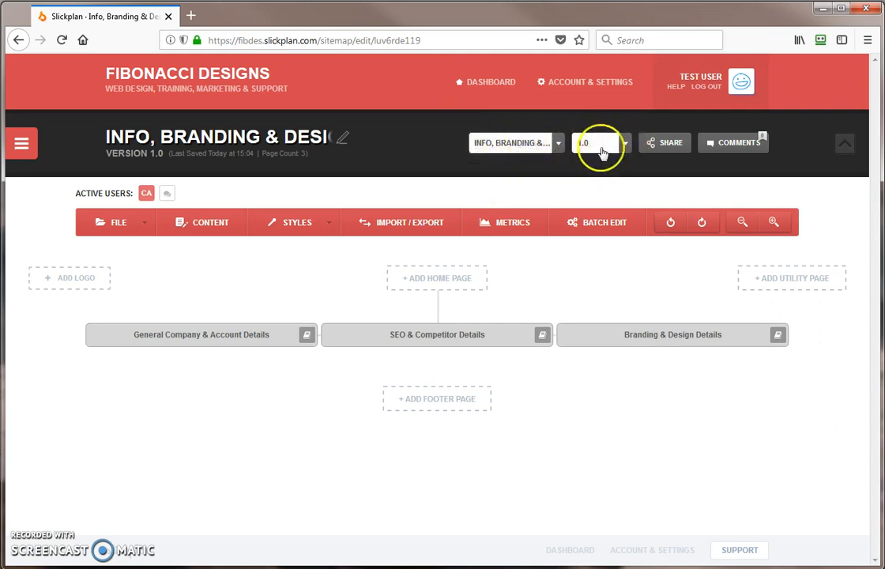
click(22, 143)
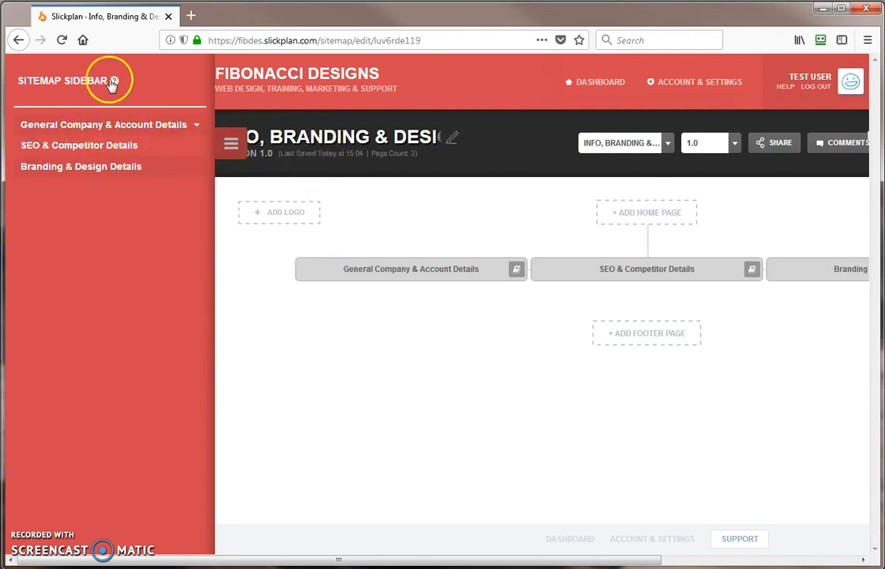
click(224, 147)
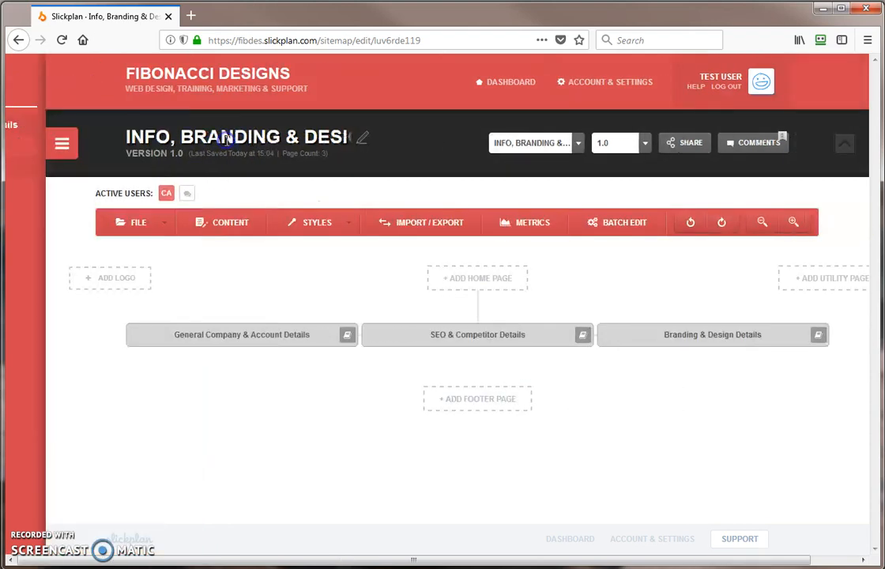
click(22, 144)
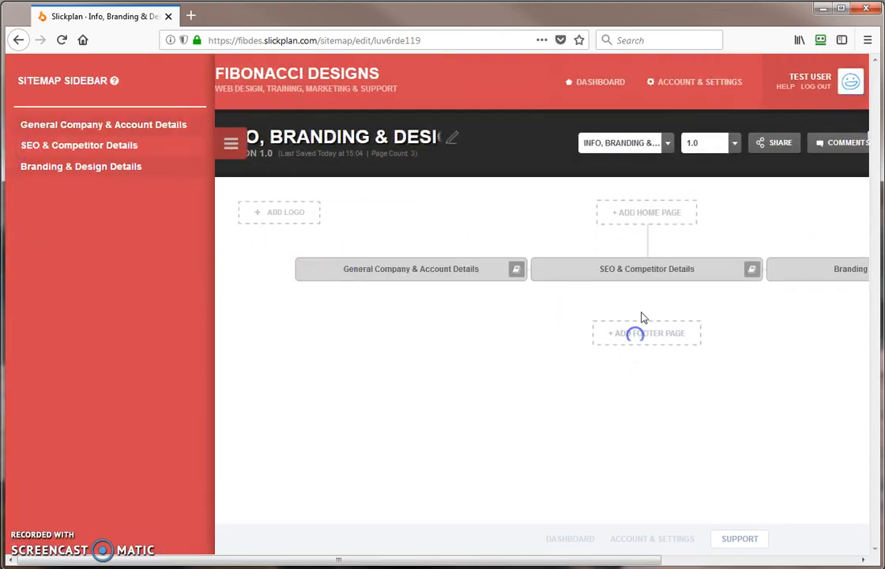
click(233, 144)
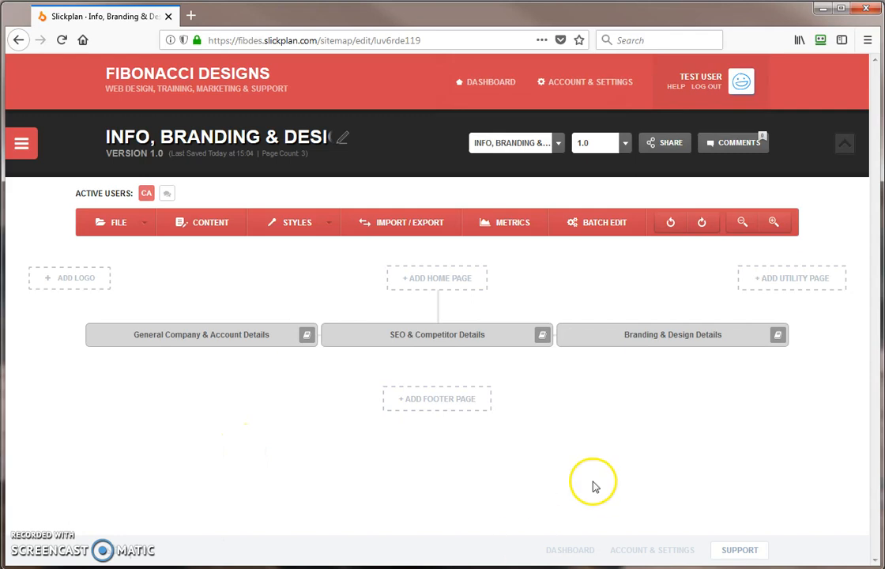
mouse_move(166, 344)
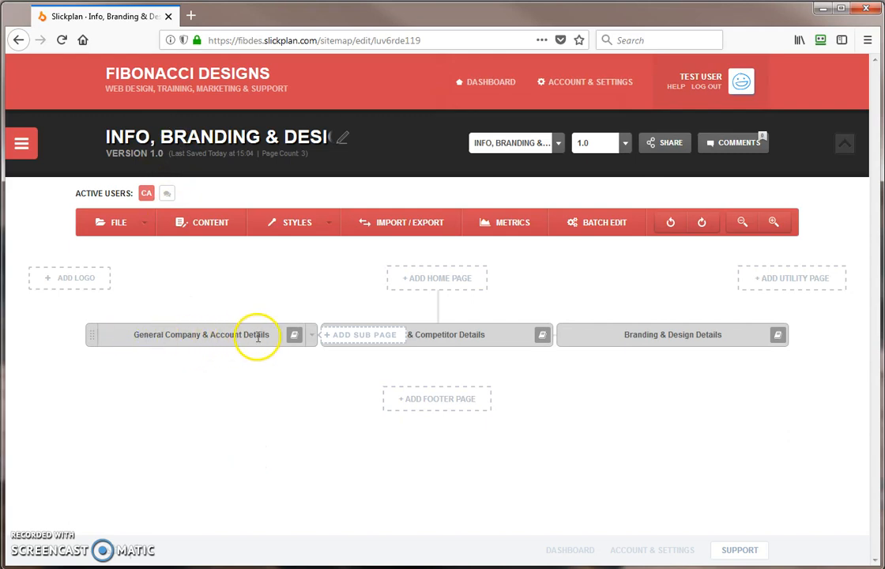
mouse_move(478, 354)
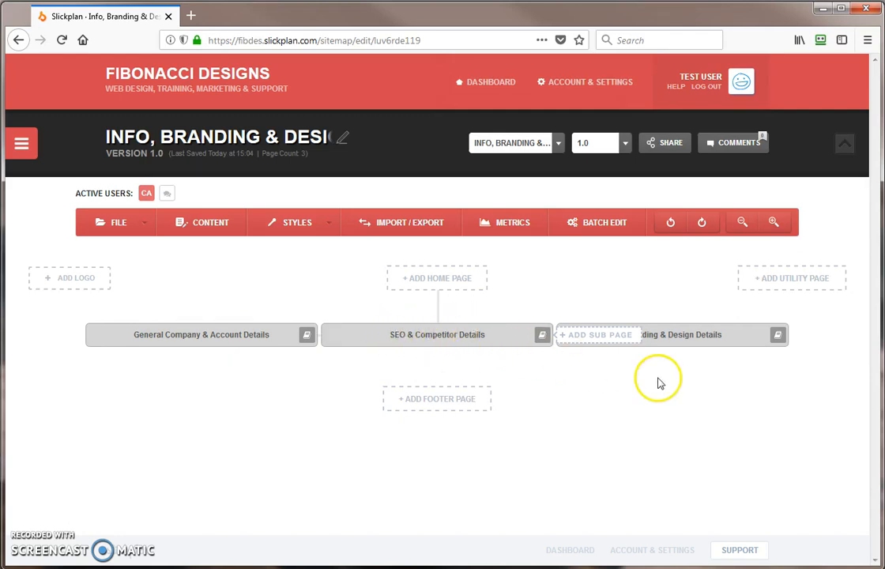
mouse_move(685, 332)
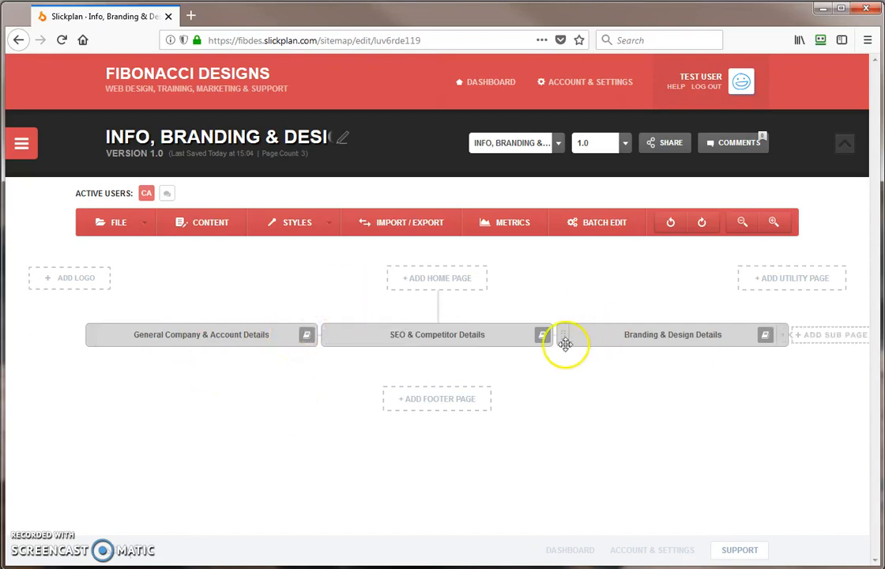
mouse_move(764, 345)
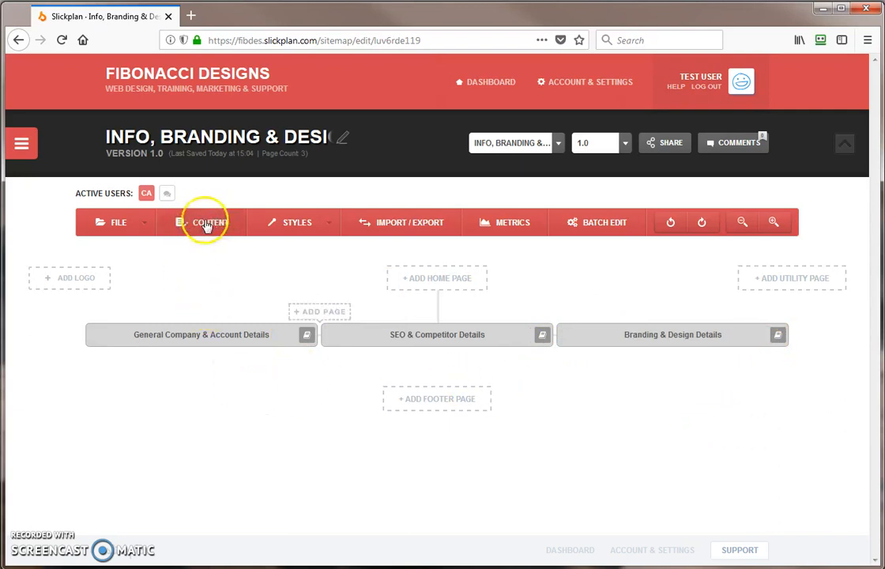
mouse_move(221, 350)
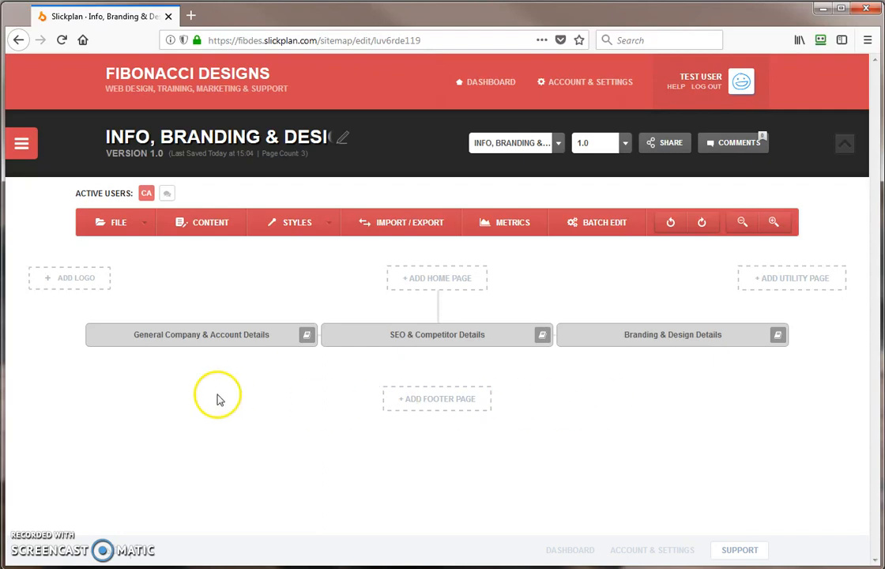
mouse_move(198, 340)
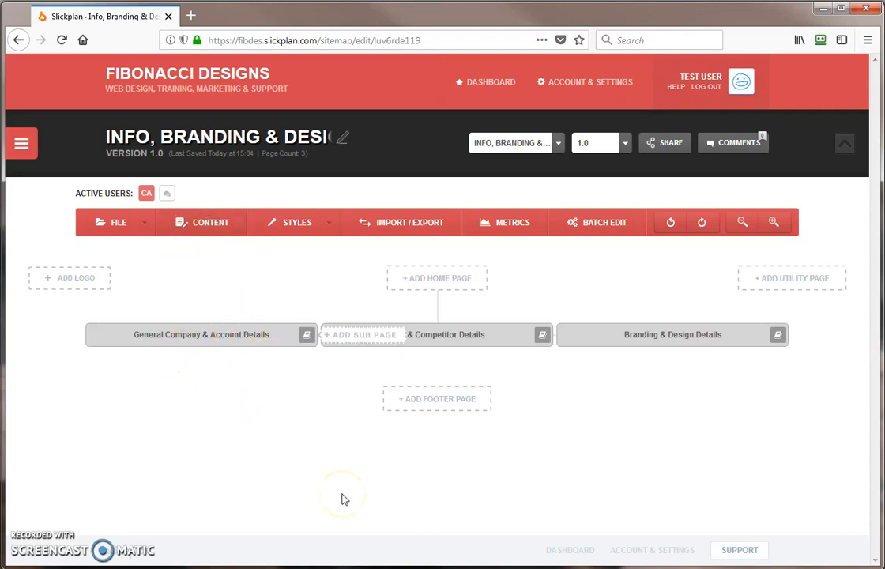
- Browse the content overview and Content Dashboard list, then open General Company & Account Details
click(212, 222)
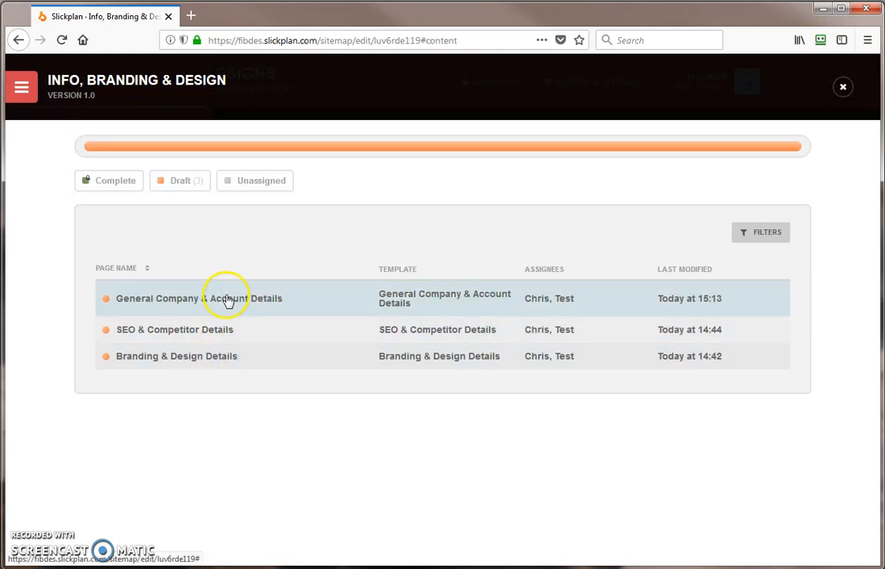
click(844, 89)
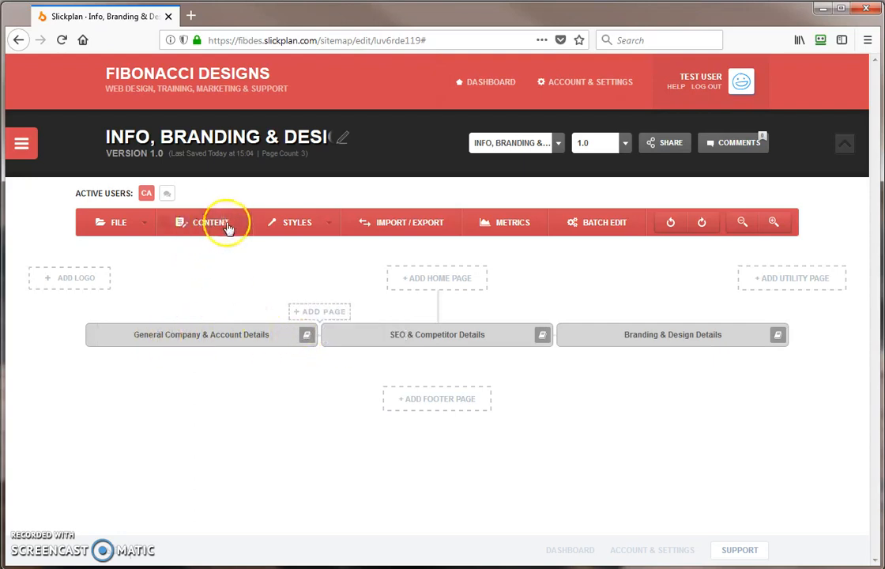
click(190, 227)
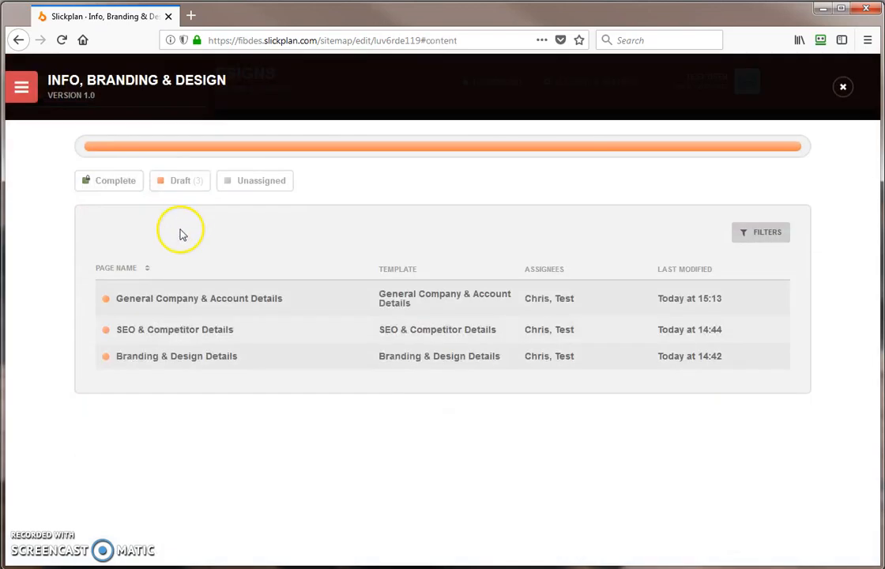
click(20, 87)
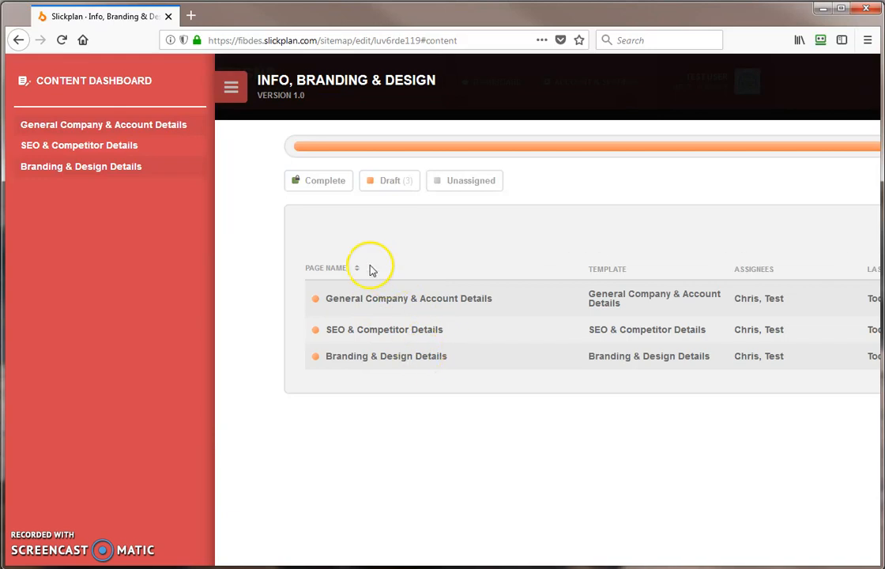
click(231, 88)
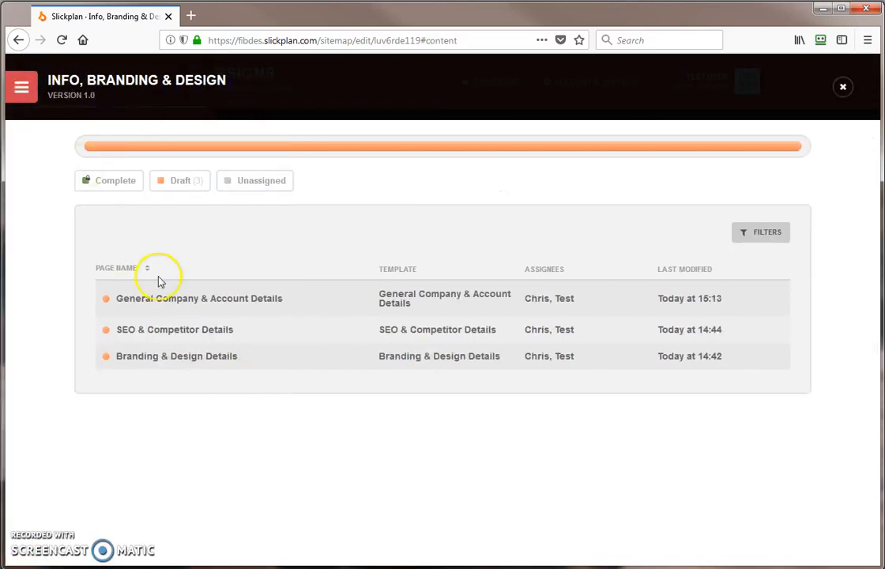
click(245, 305)
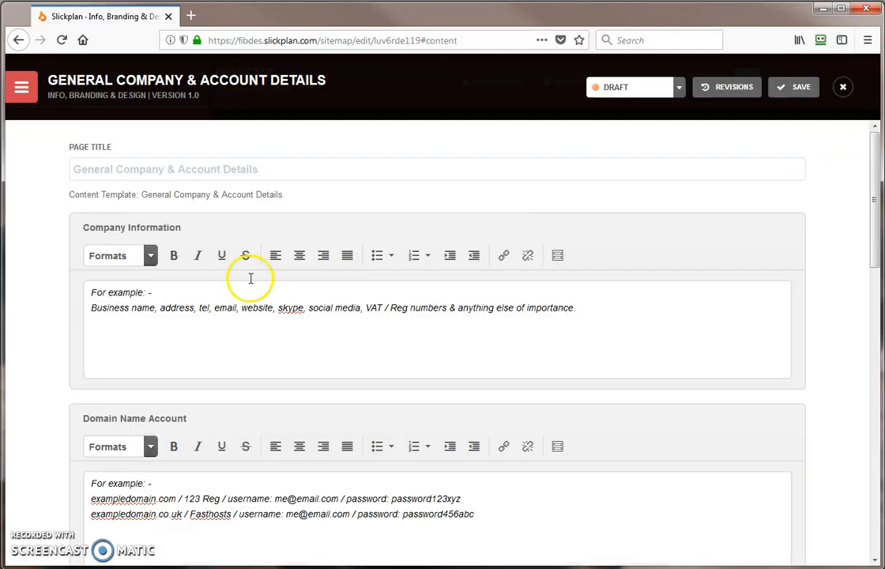
- Scroll through the page fields, including the Anything else? box, then return to the top
click(103, 170)
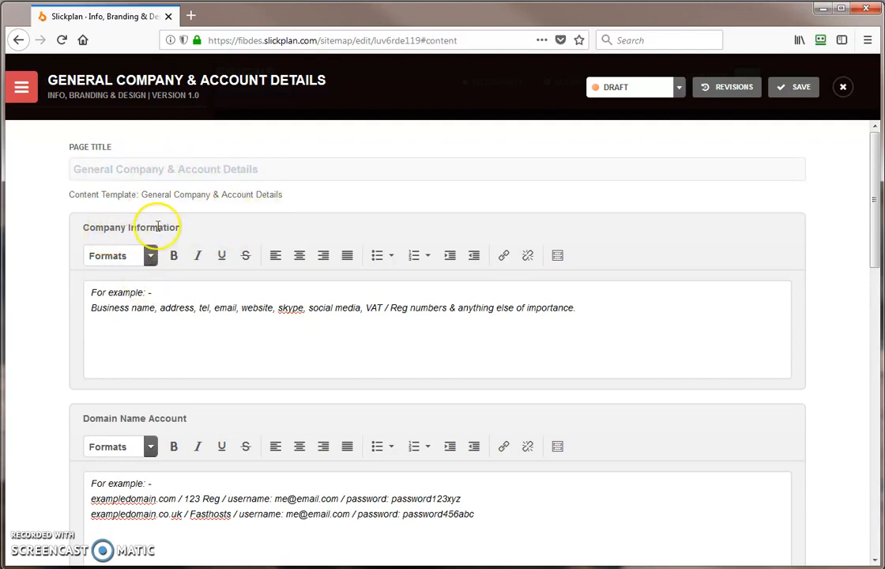
drag(876, 245, 865, 531)
click(600, 432)
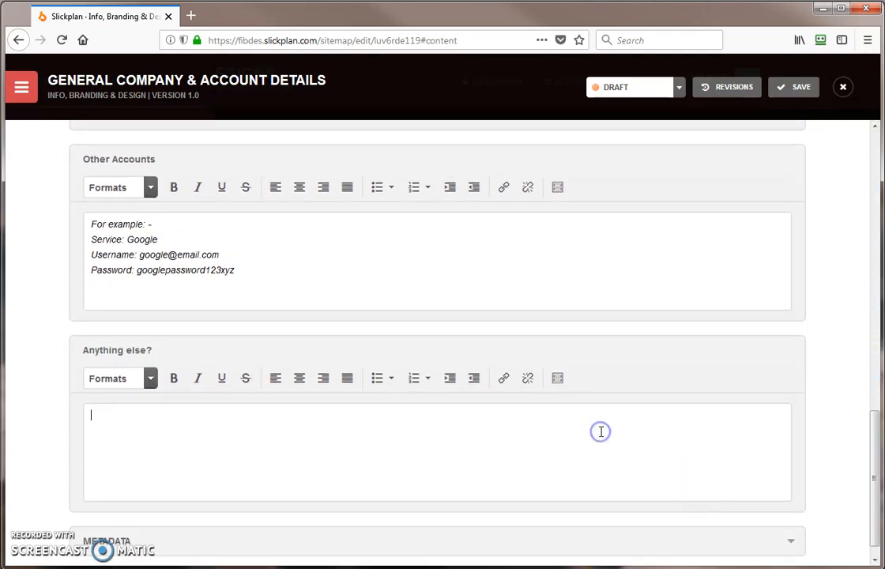
click(876, 478)
drag(876, 478, 874, 487)
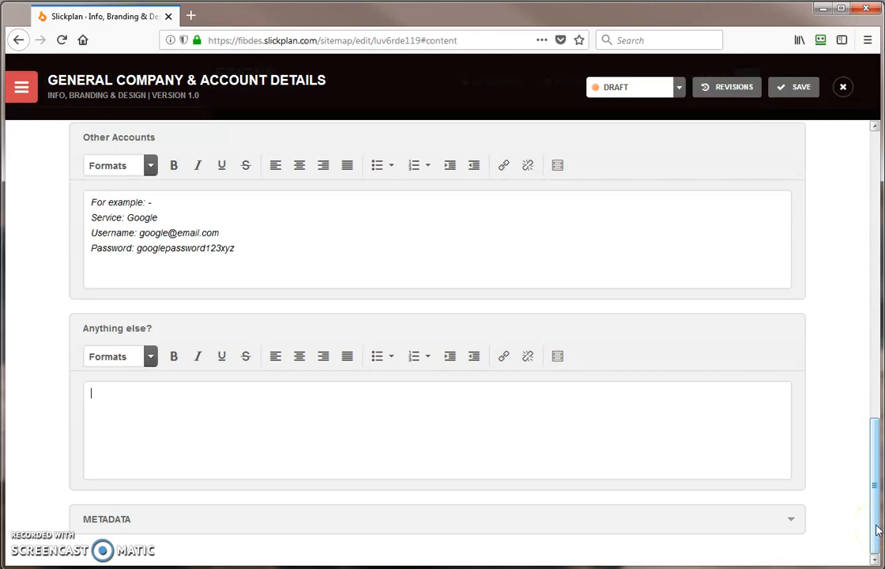
drag(875, 524, 874, 178)
- Add Your business Name, Address 1, Address 2 and Town lines below the Company Information example
click(220, 299)
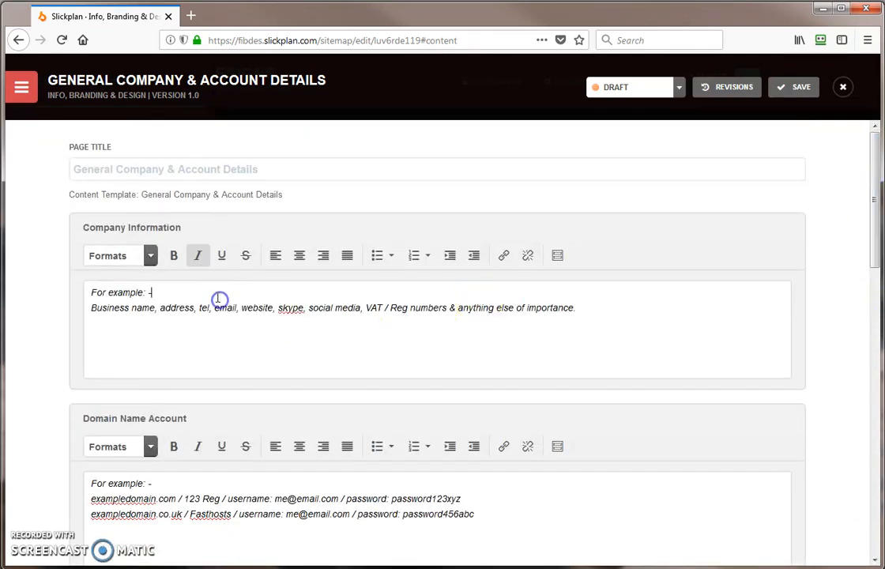
drag(101, 294, 201, 294)
click(202, 294)
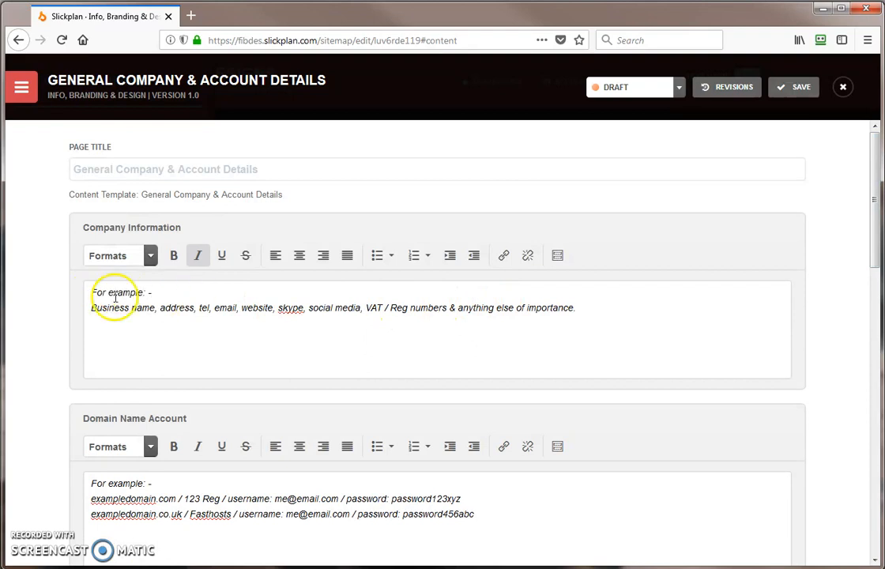
click(641, 309)
key(Return)
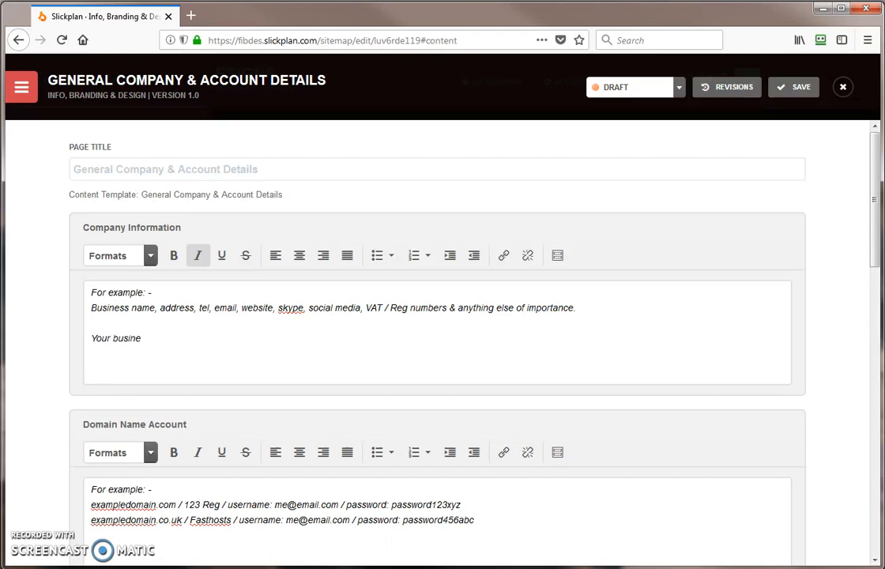
key(Return)
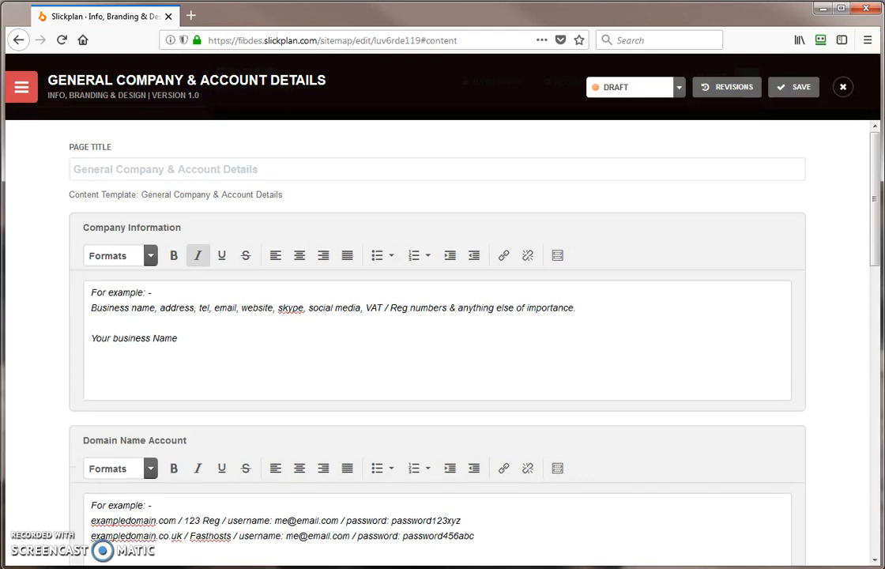
text(Address 1)
key(Return)
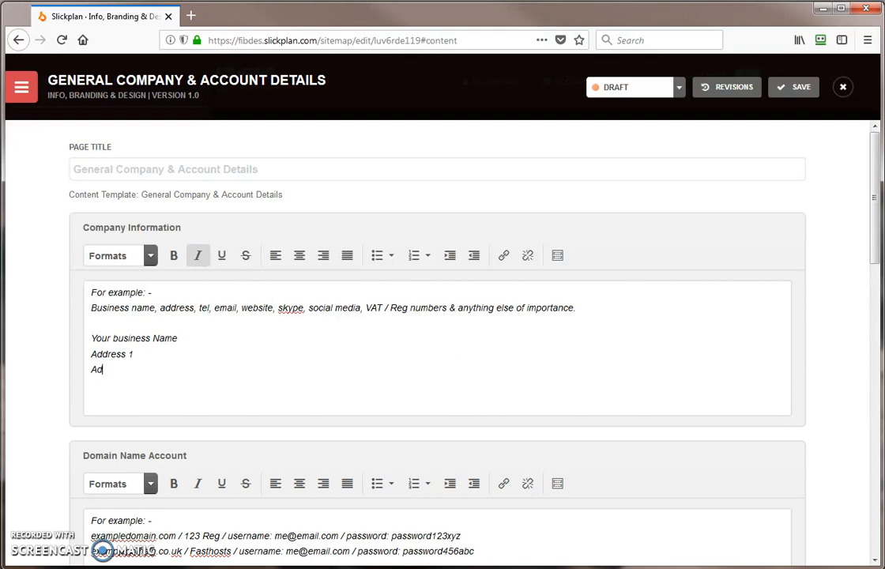
text(Address 2)
key(Return)
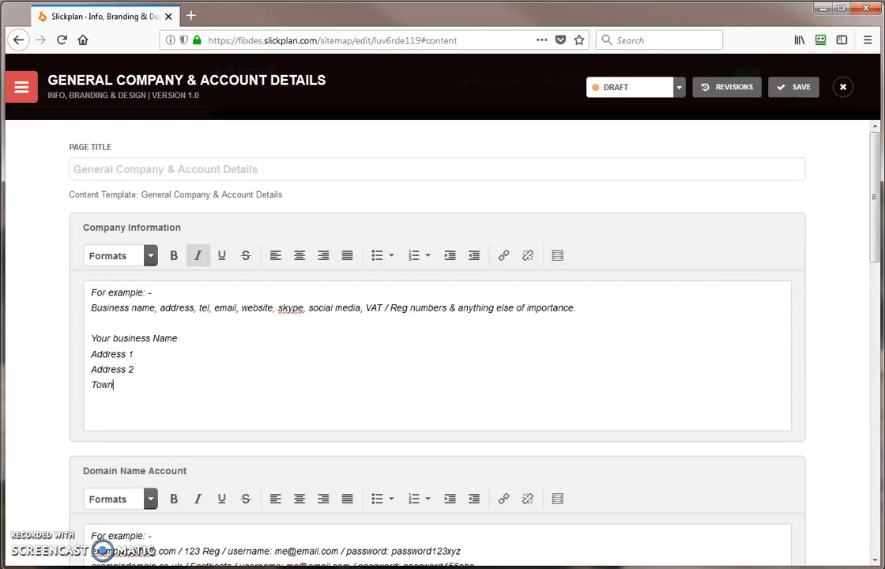
- Check the example line's business name, address, tel, email, social and VAT against the new lines
click(110, 307)
drag(111, 307, 142, 308)
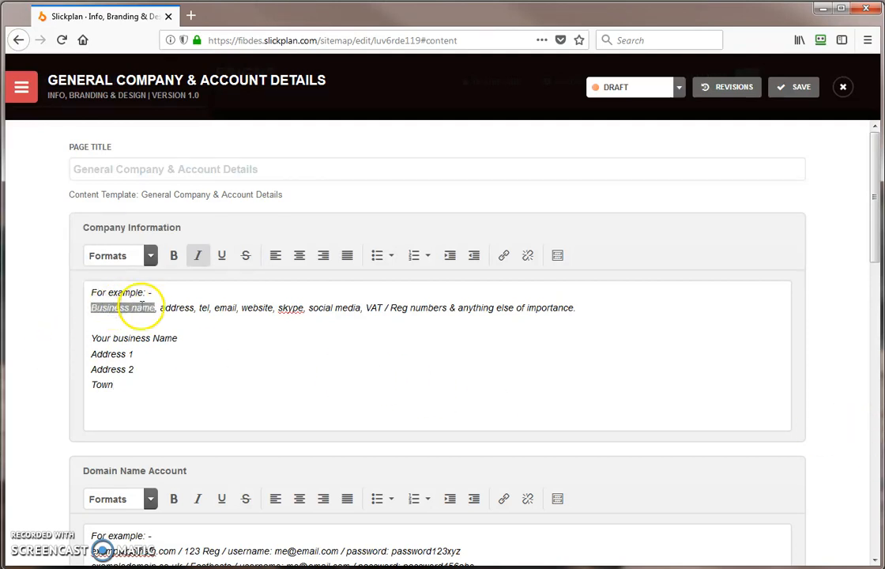
double_click(146, 337)
double_click(176, 307)
triple_click(123, 354)
double_click(204, 308)
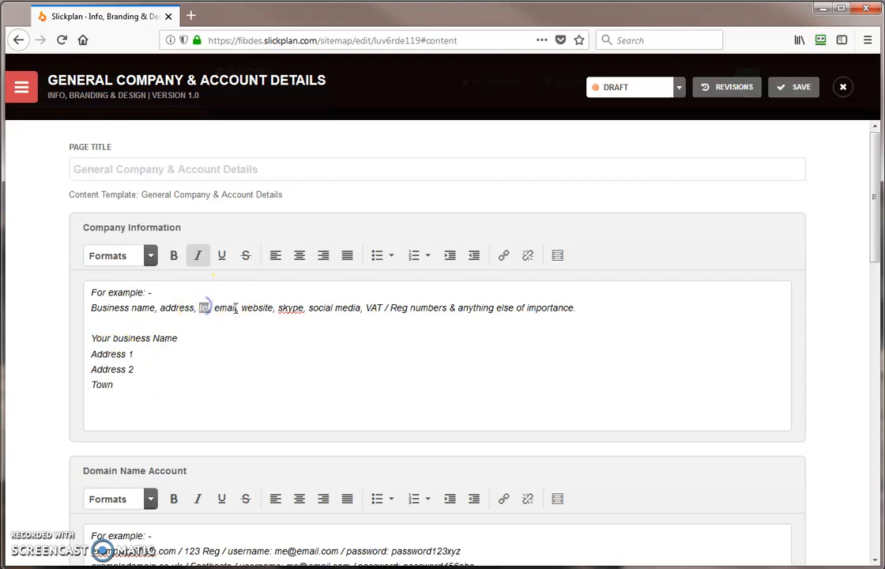
double_click(256, 308)
click(296, 308)
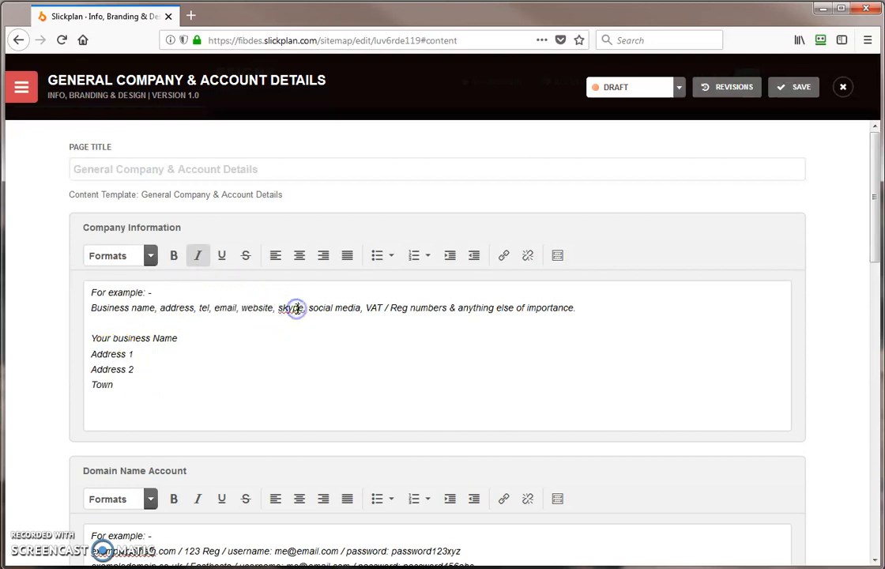
double_click(321, 308)
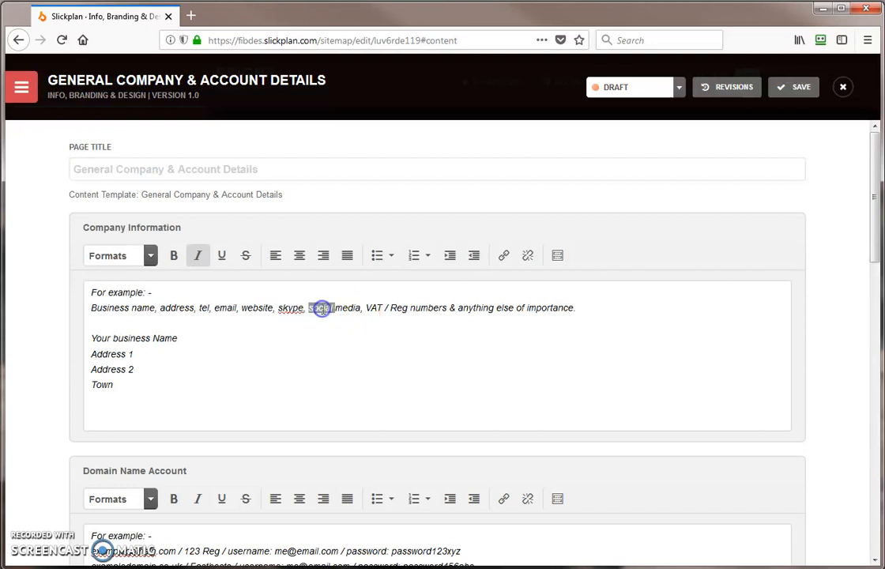
click(448, 389)
click(377, 308)
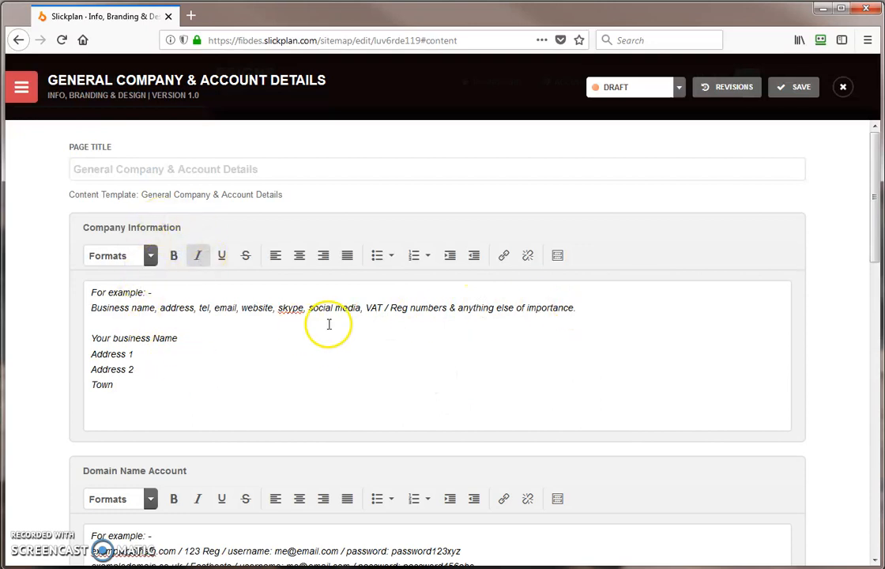
scroll(875, 259, down, 5)
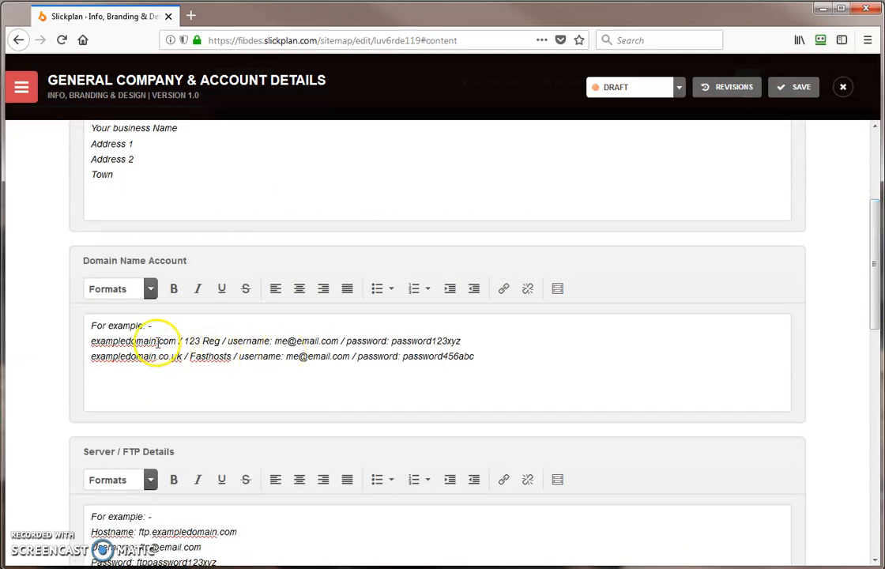
drag(91, 341, 178, 340)
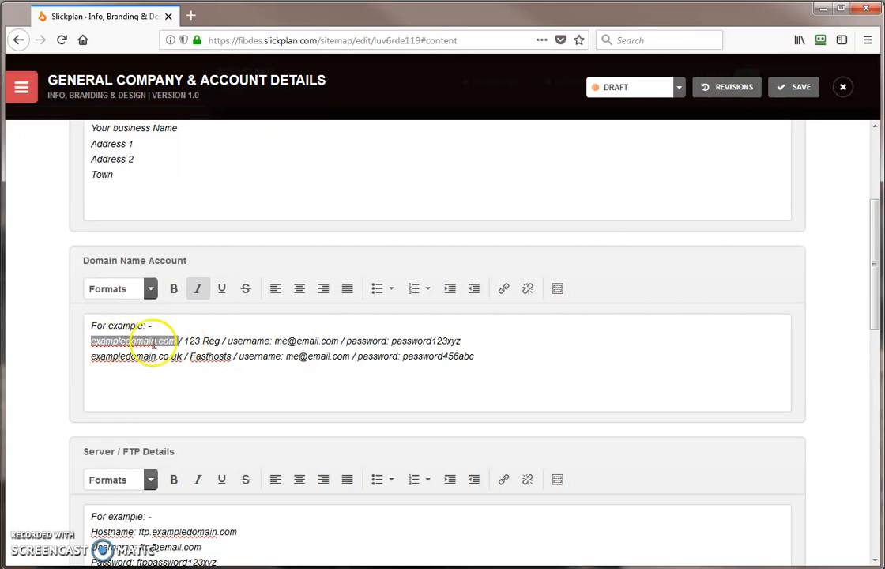
drag(184, 340, 222, 341)
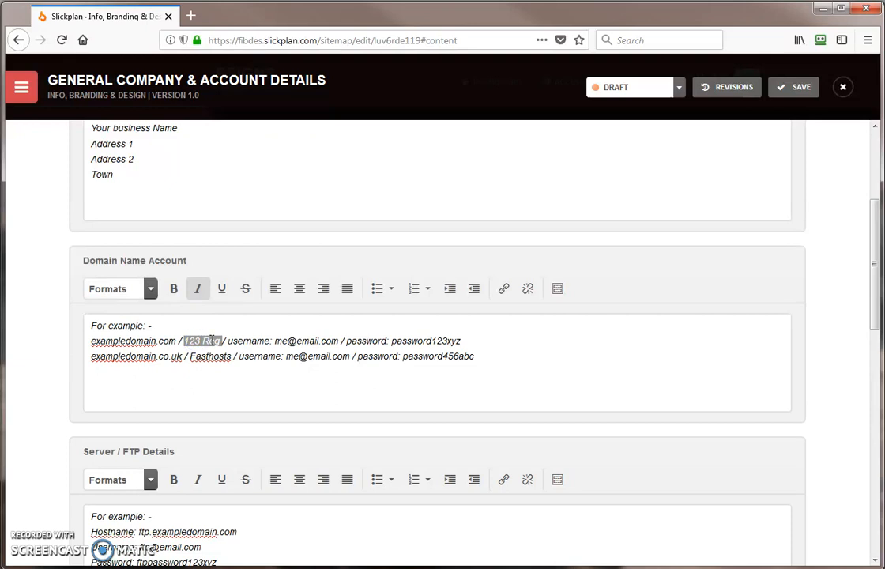
double_click(262, 340)
drag(276, 341, 340, 341)
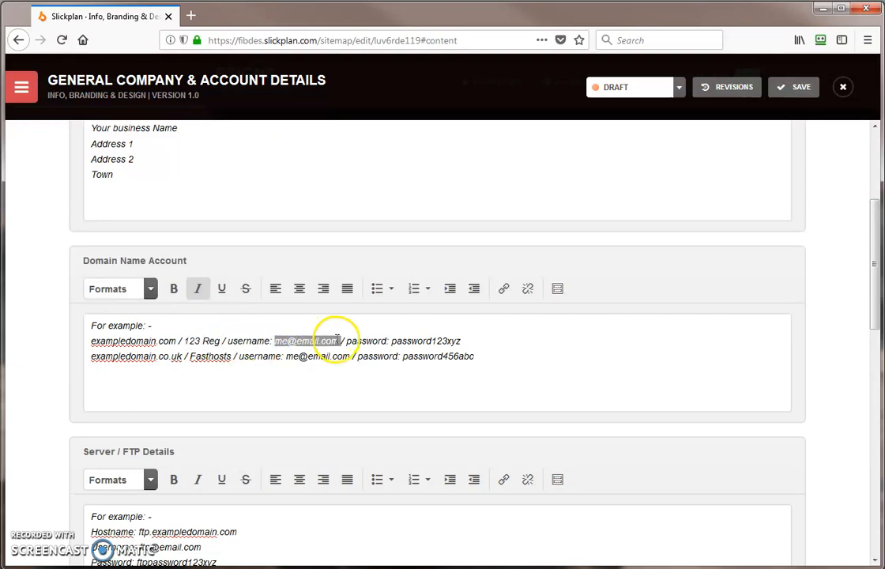
double_click(418, 342)
click(537, 343)
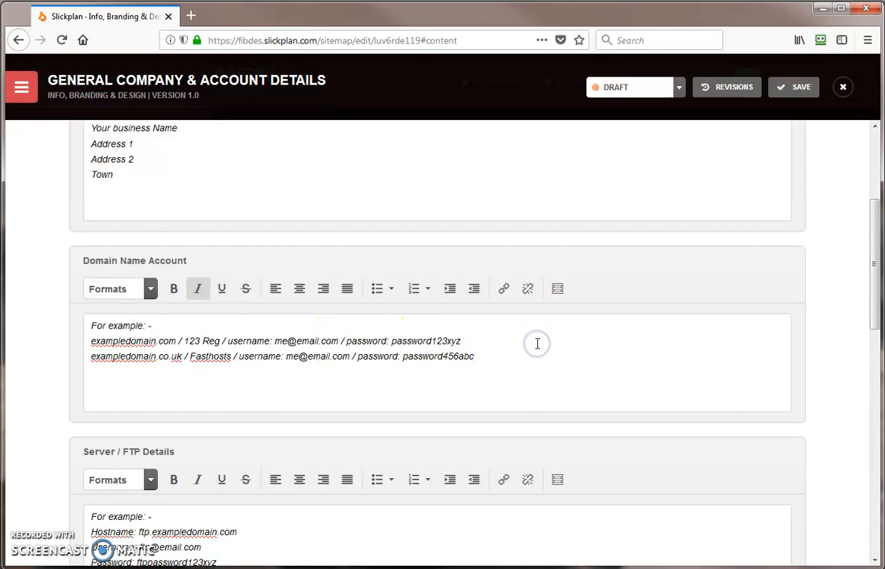
drag(875, 316, 878, 421)
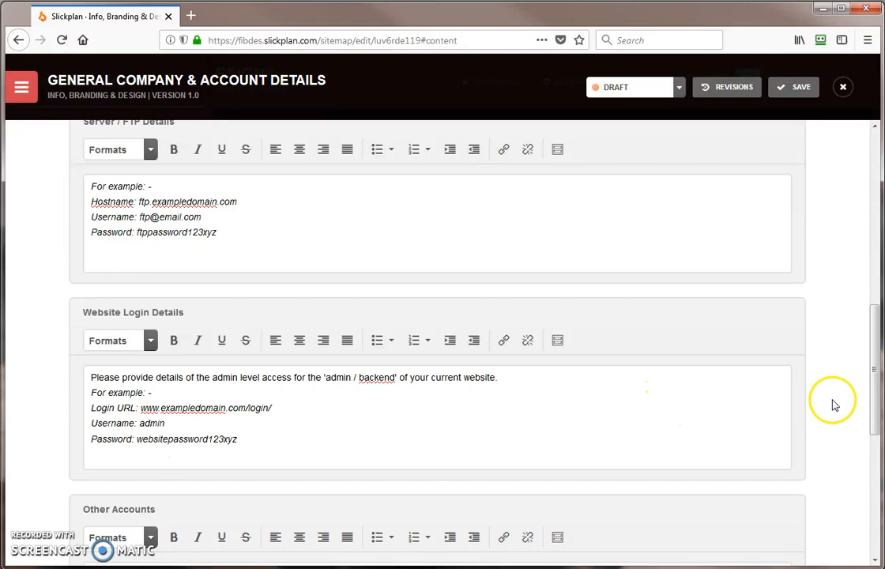
drag(876, 399, 872, 458)
drag(266, 419, 71, 387)
click(260, 402)
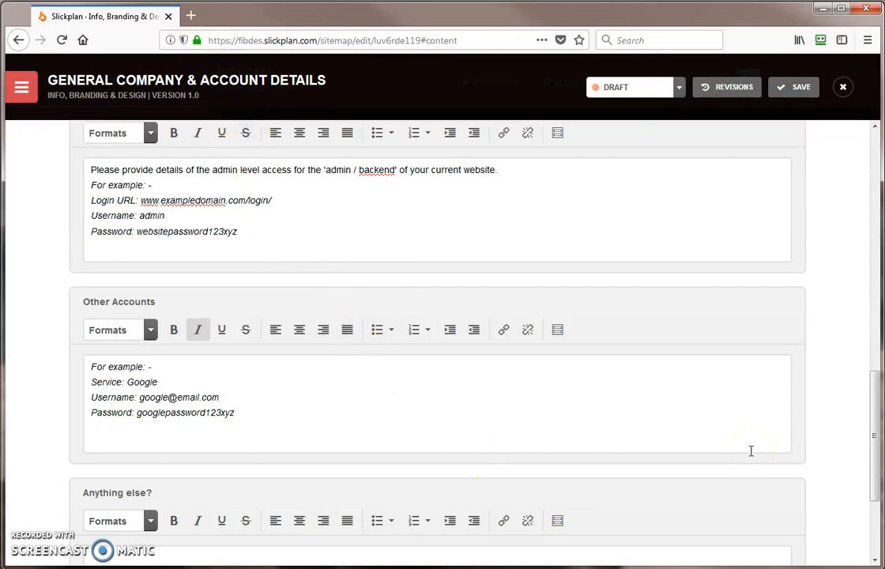
drag(870, 480, 859, 148)
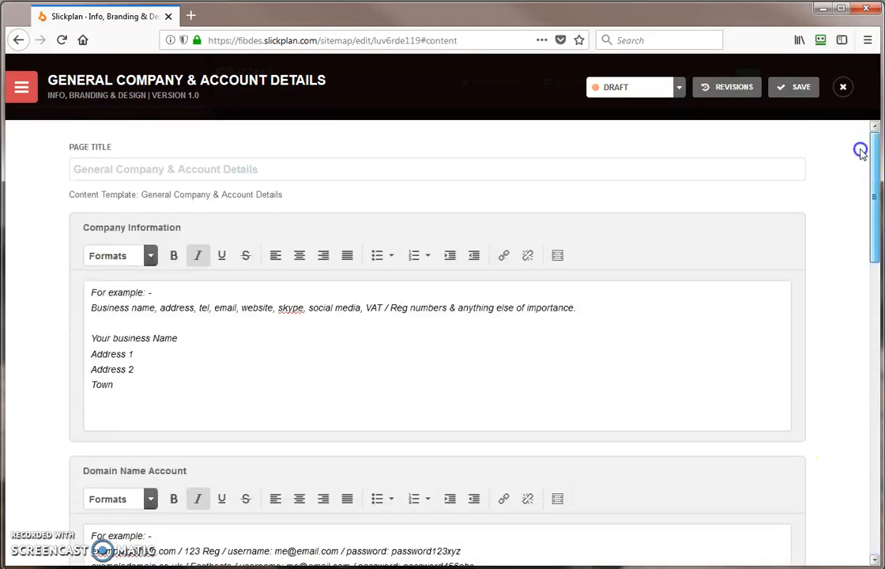
- Add an empty line below Town, save the page, and reopen the Content Dashboard list
click(286, 359)
click(143, 308)
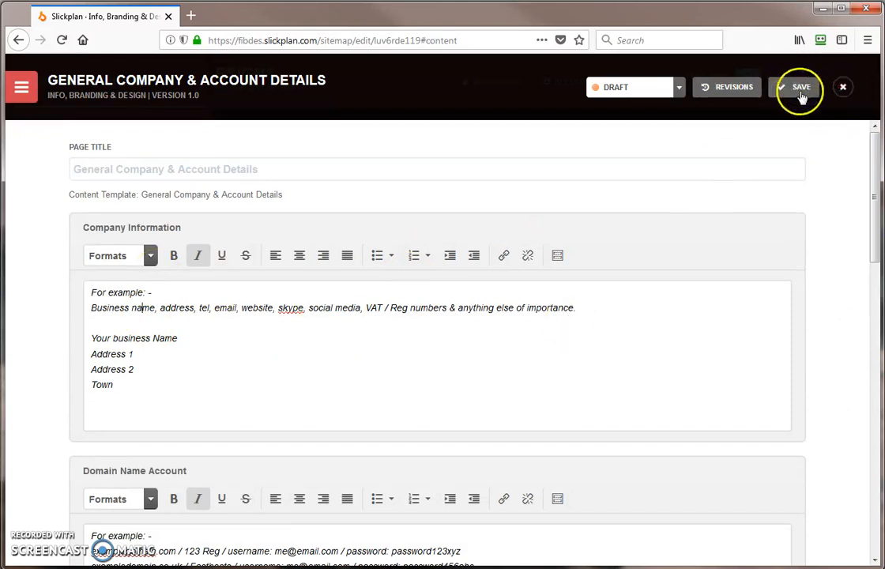
click(209, 290)
click(290, 395)
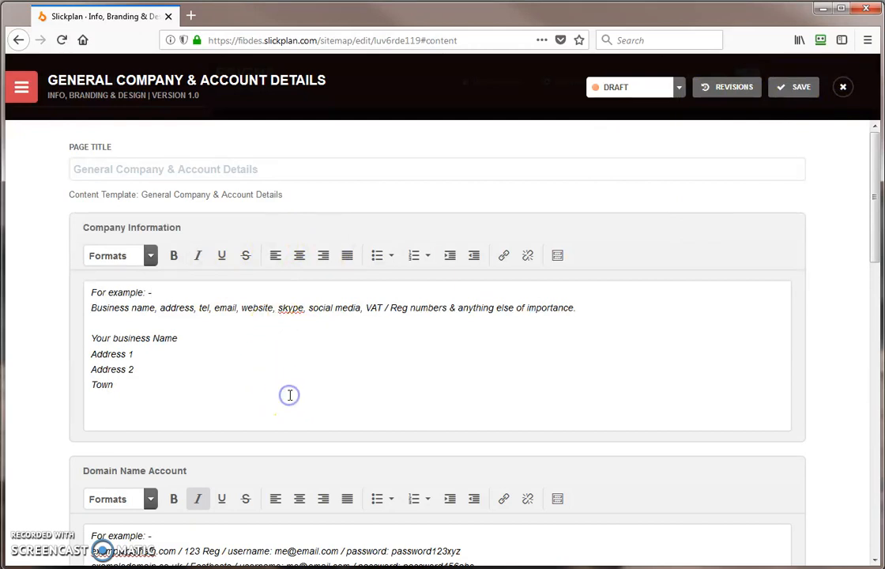
click(797, 93)
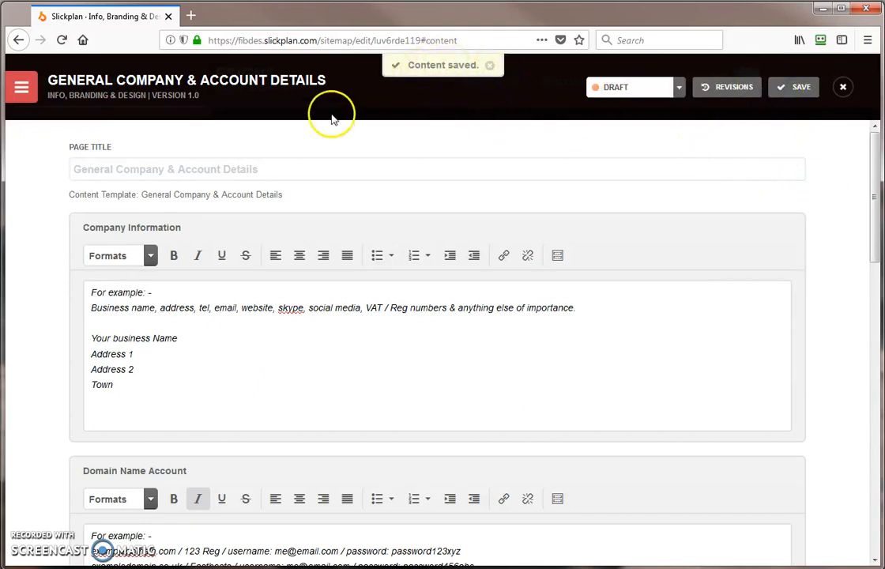
click(21, 87)
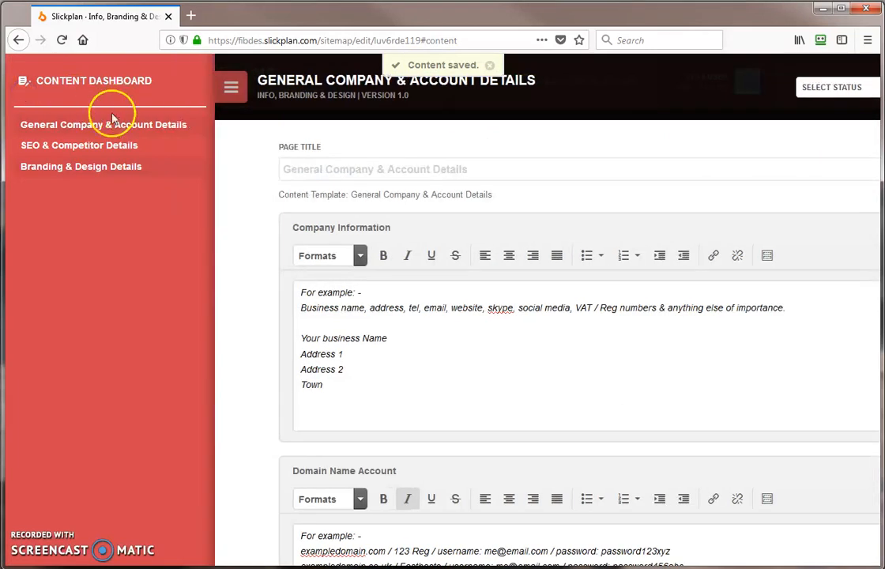
- Open the SEO & Competitor Details page and scroll through its fields
click(79, 147)
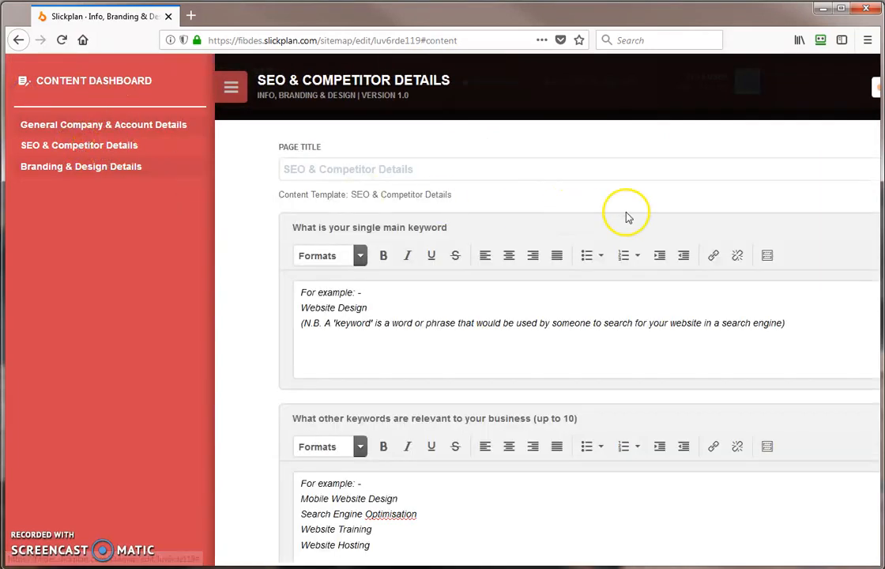
click(231, 87)
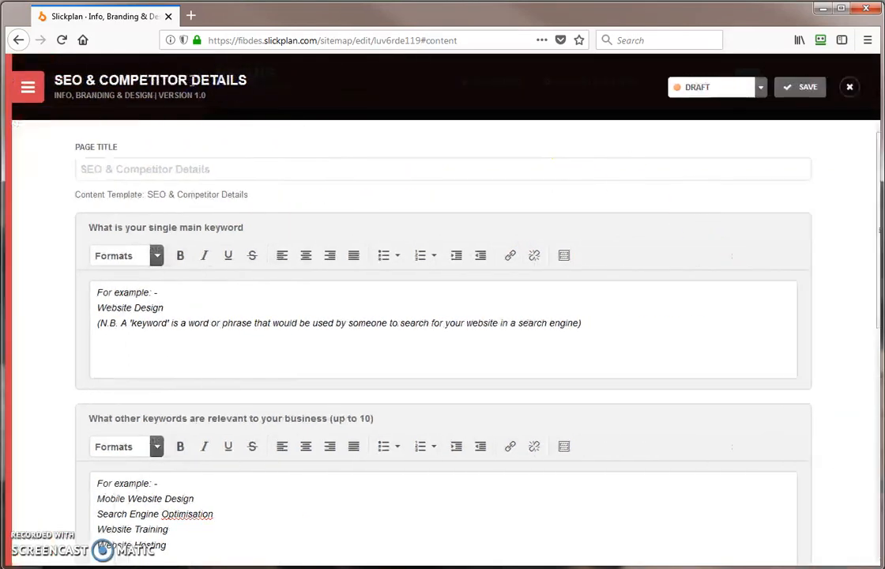
drag(870, 197, 880, 162)
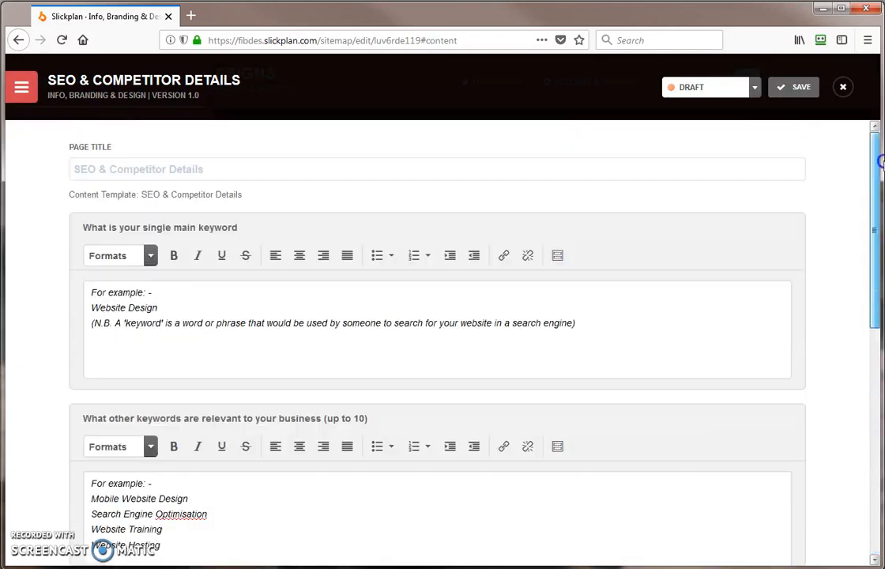
- Switch to the Branding & Design Details page and scroll its upload areas
click(21, 87)
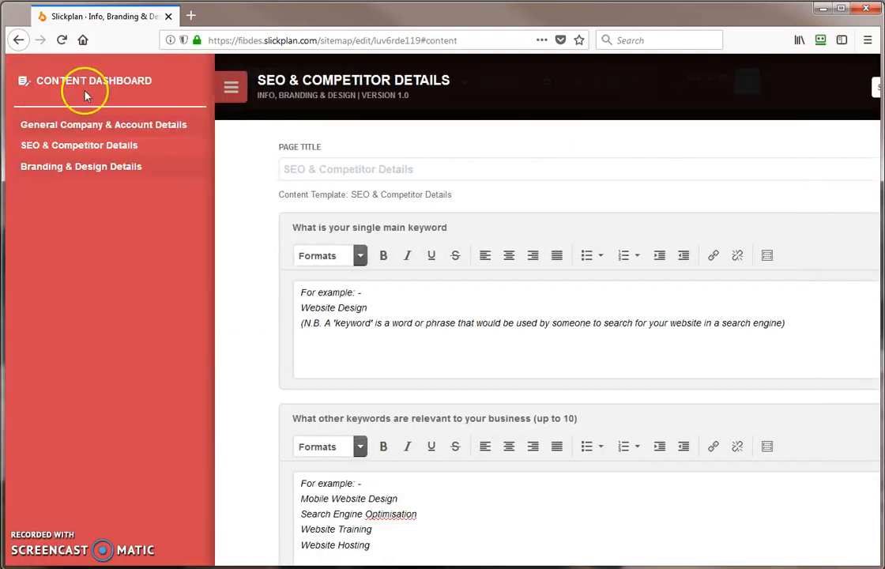
click(77, 169)
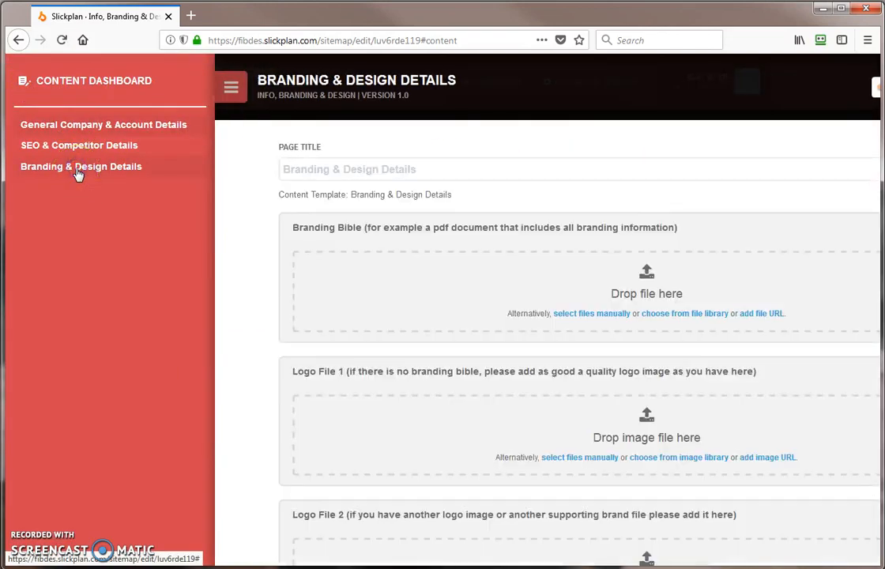
click(232, 89)
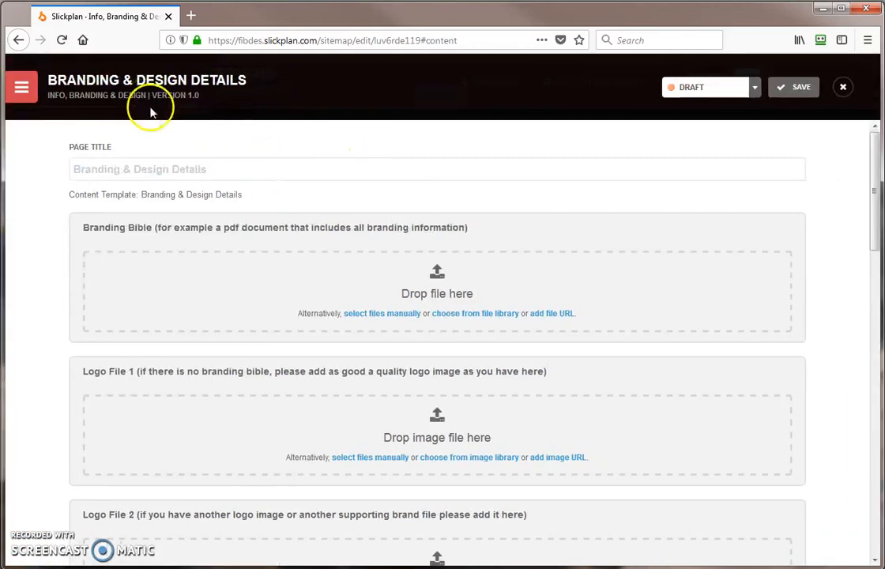
drag(876, 245, 875, 209)
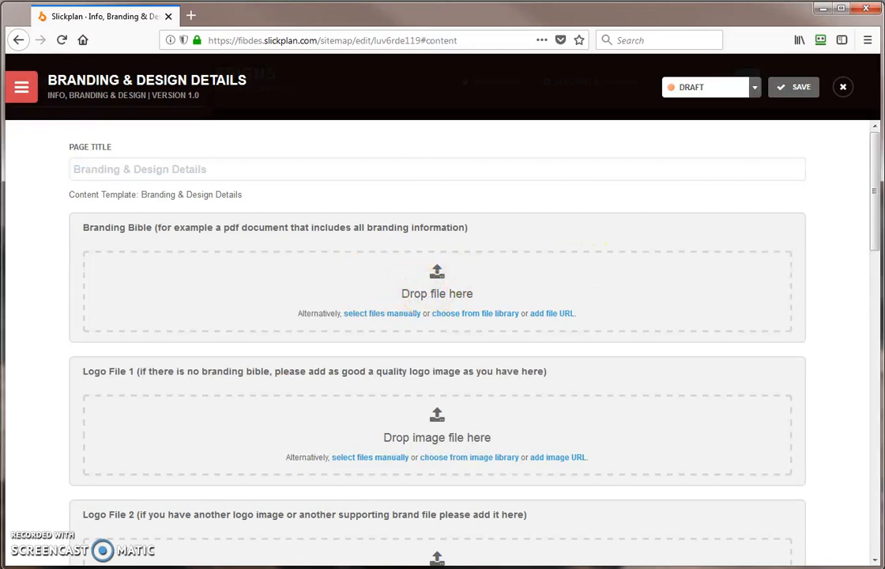
click(403, 314)
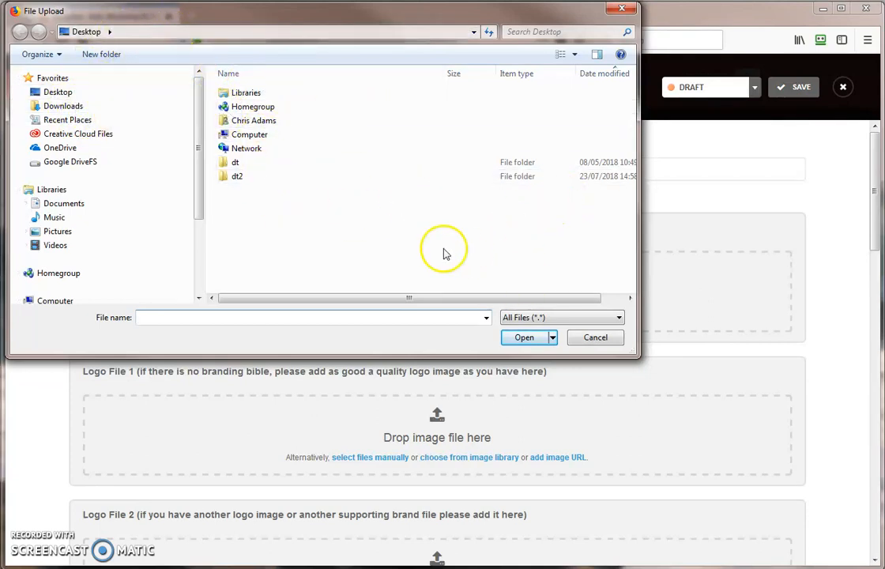
click(591, 340)
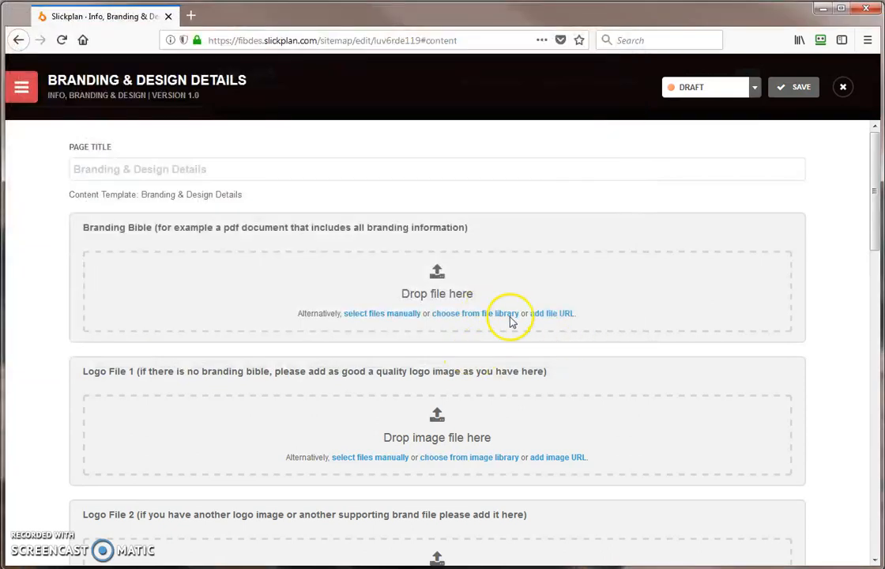
scroll(871, 276, down, 1)
drag(871, 276, 877, 237)
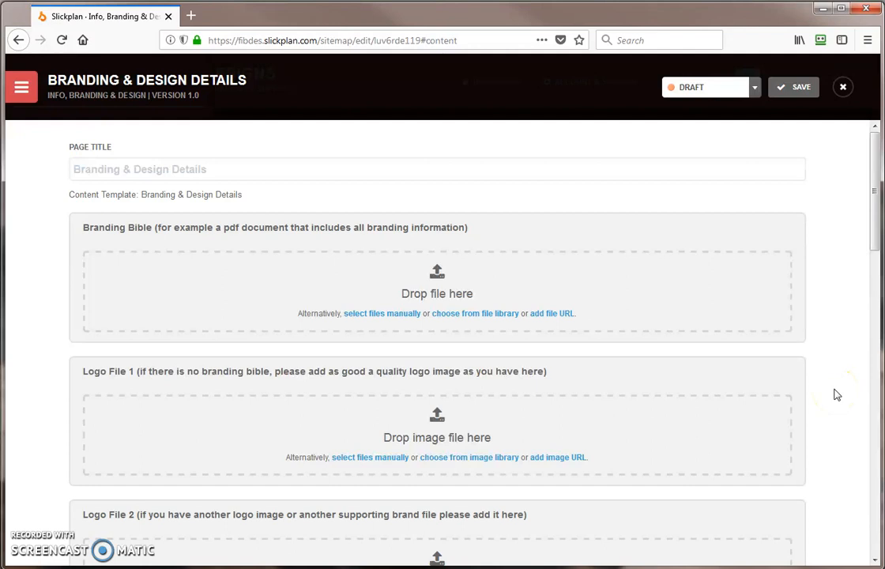
- Look through the None, Complete and Draft status options, leaving the page with no status
click(756, 92)
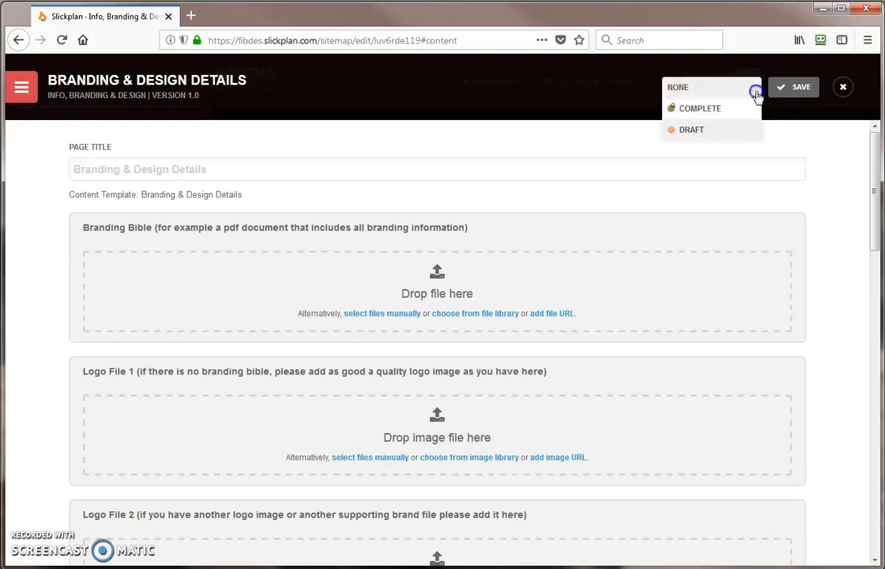
click(695, 114)
click(759, 87)
click(694, 97)
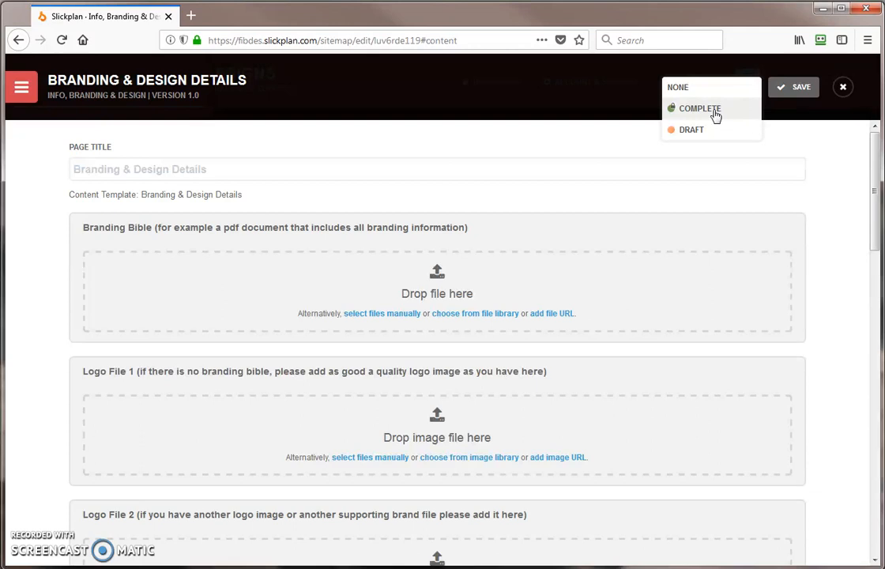
click(831, 144)
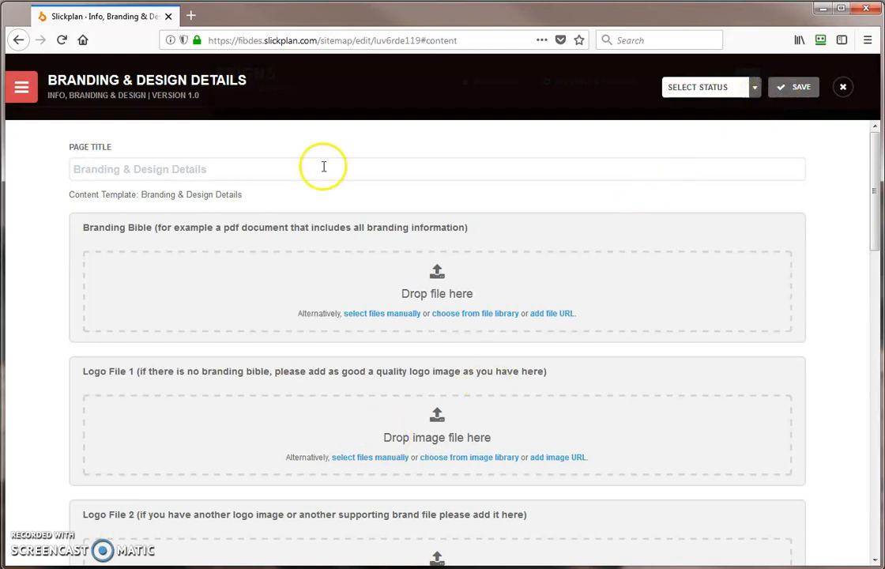
- Close the Branding & Design Details editor and go back to the sitemaps dashboard
click(846, 89)
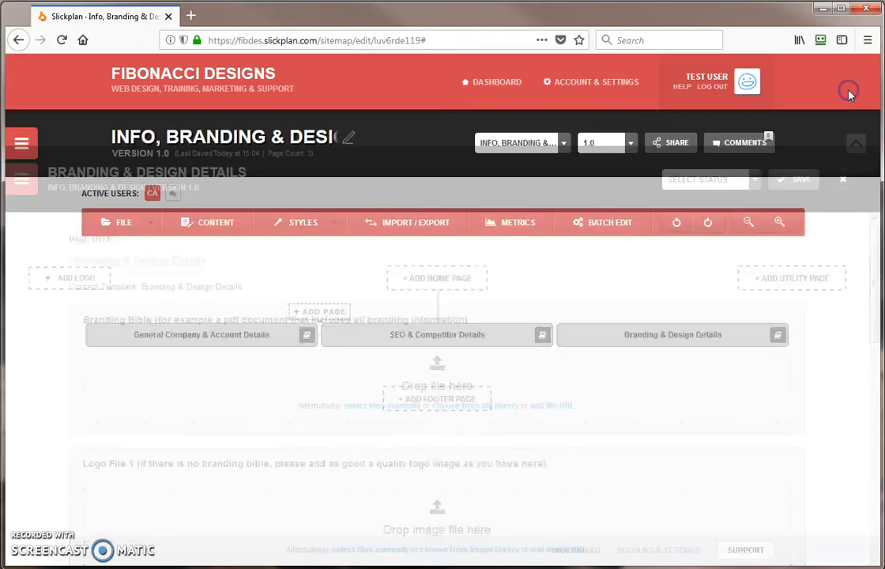
click(484, 82)
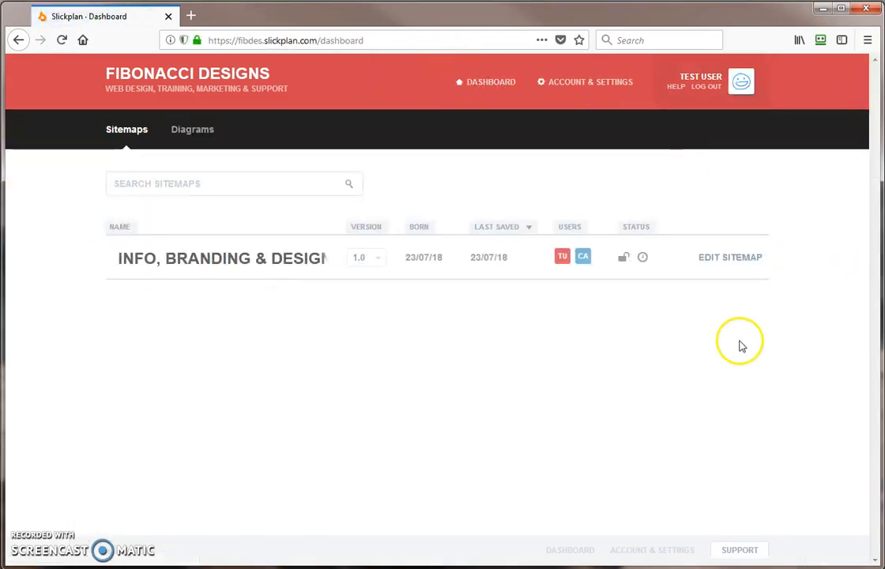